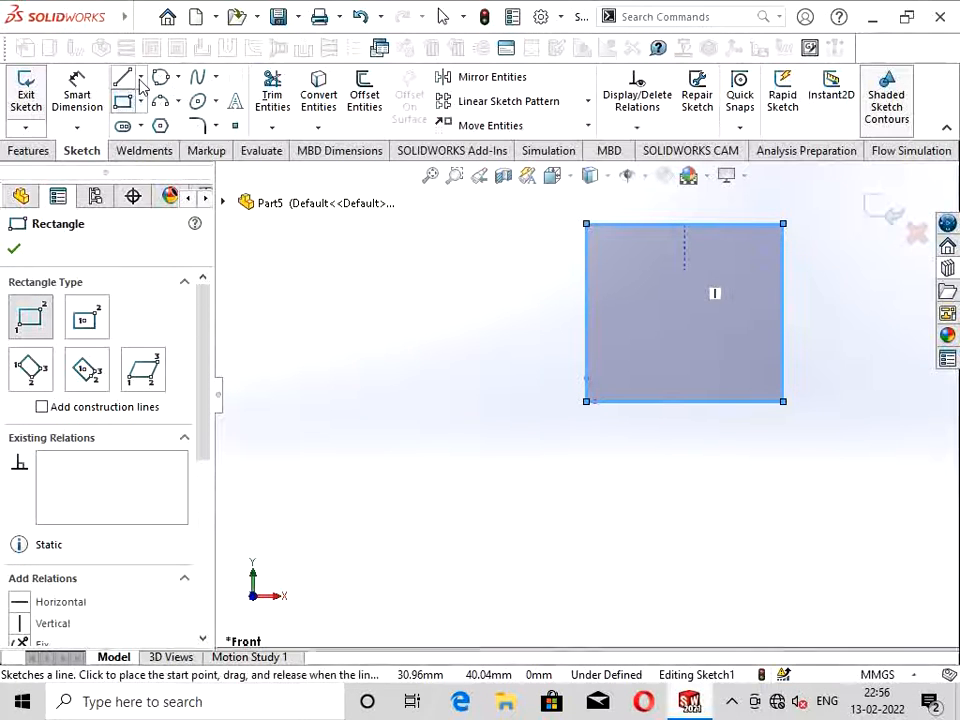
Step: Sketch a triangle of centerlines connecting the midpoints of the rectangle's bottom, left and right edges
left_click(140, 77)
left_click(148, 125)
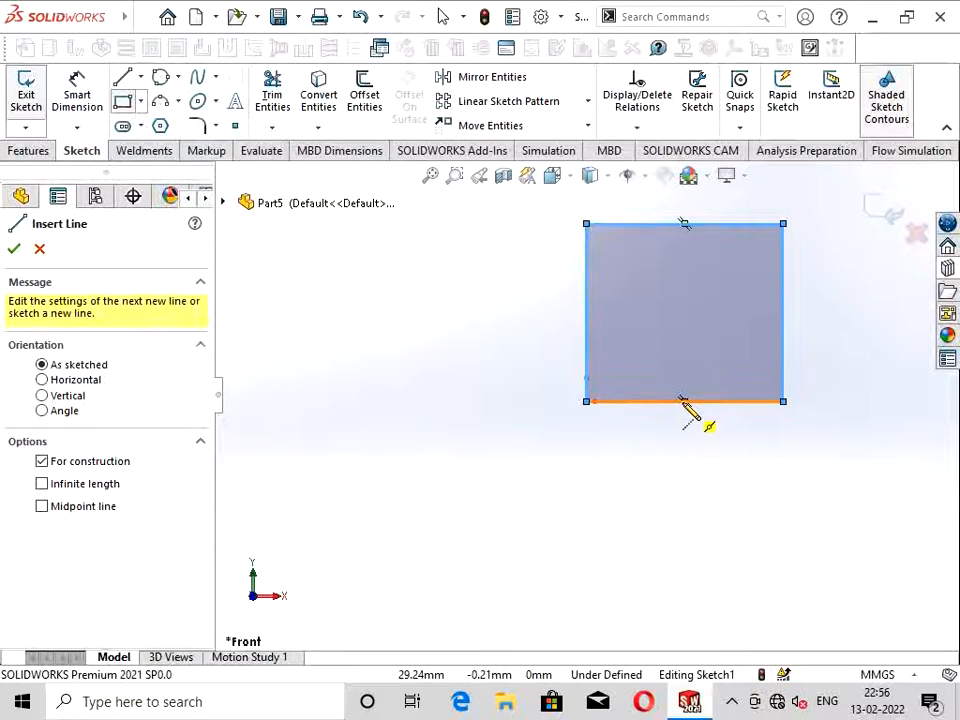
left_click_drag(684, 401, 586, 312)
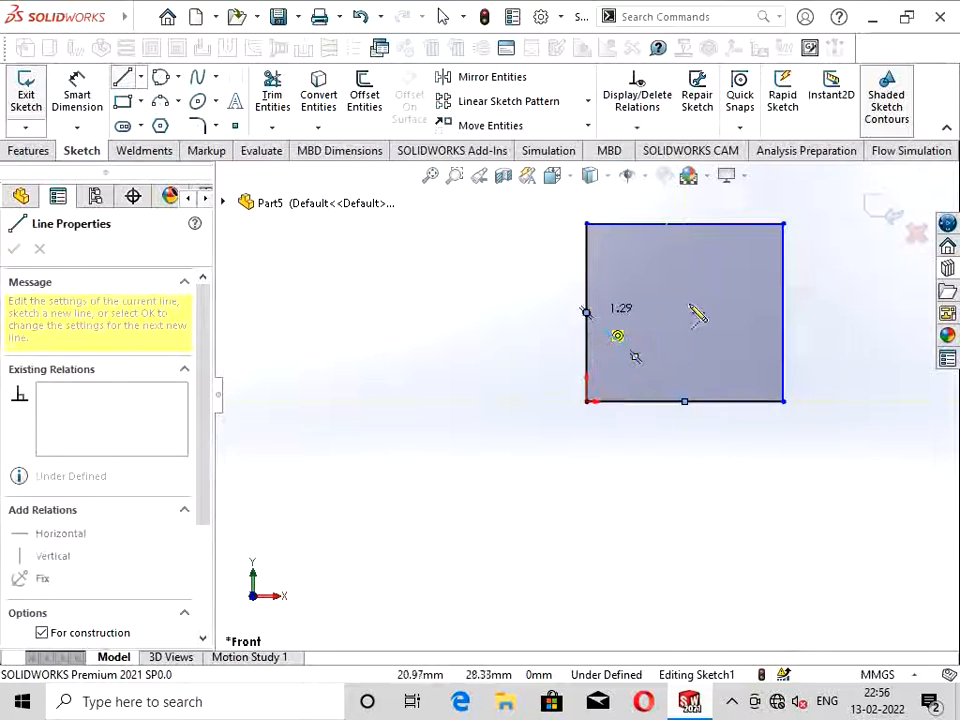
left_click(782, 313)
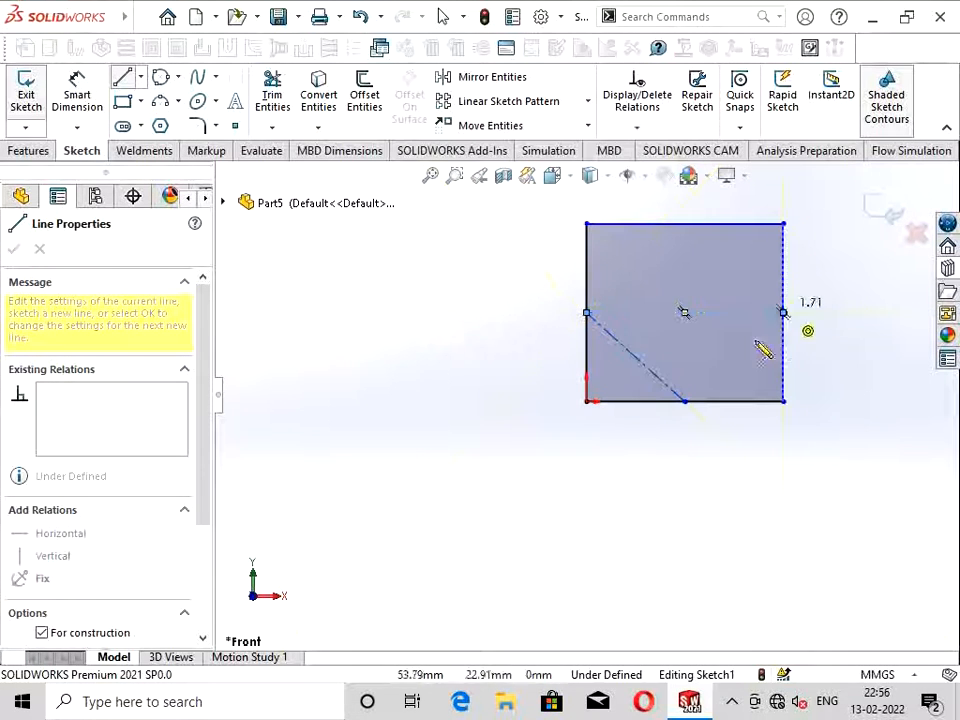
key("Escape")
left_click(684, 401)
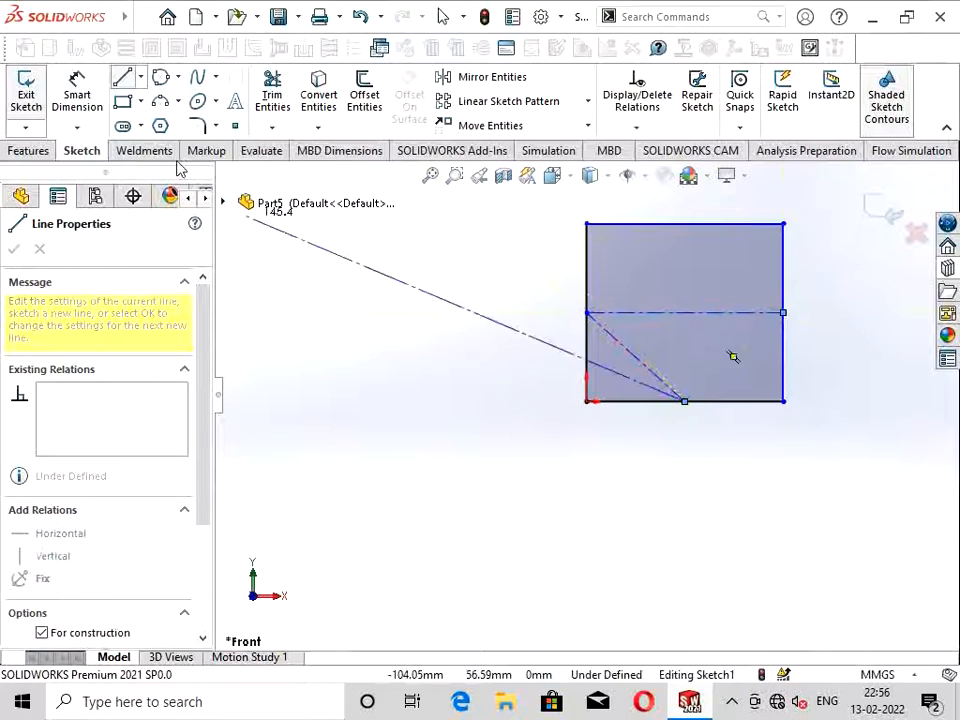
Step: Dimension the rectangle's bottom edge and left edge to 50 mm each
left_click(79, 100)
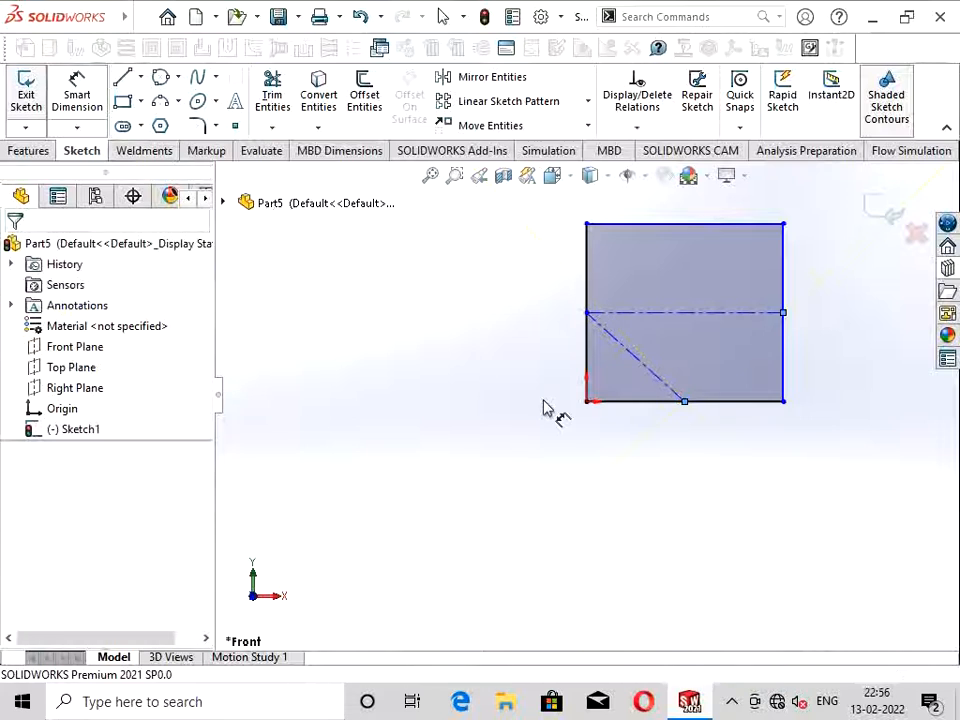
left_click(656, 405)
left_click(672, 503)
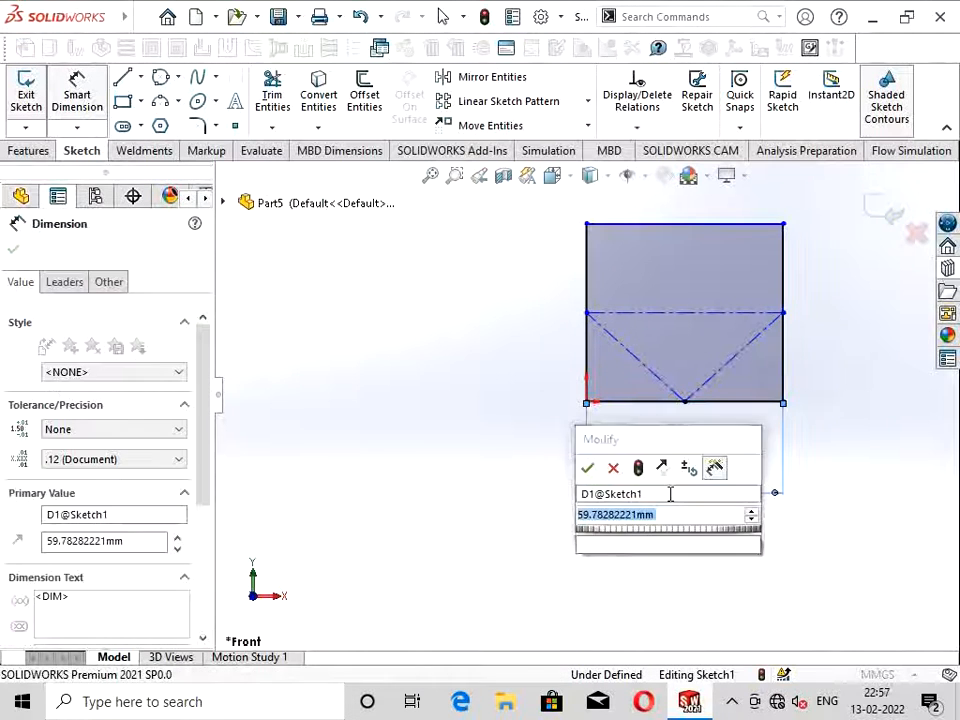
type("50")
key("Return")
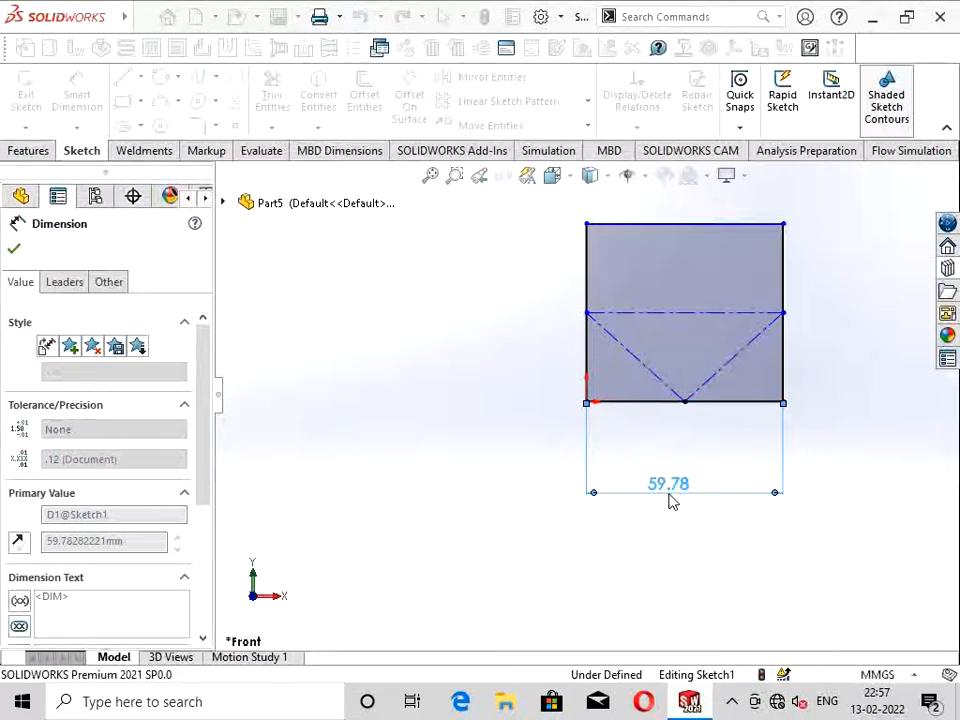
left_click(588, 362)
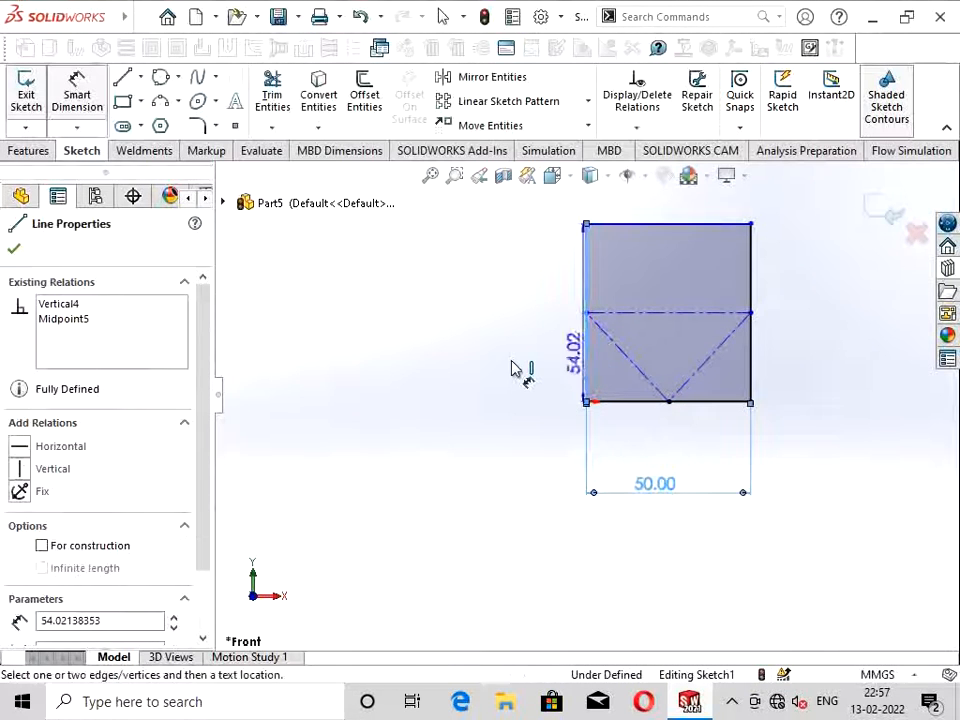
left_click(510, 368)
type("50")
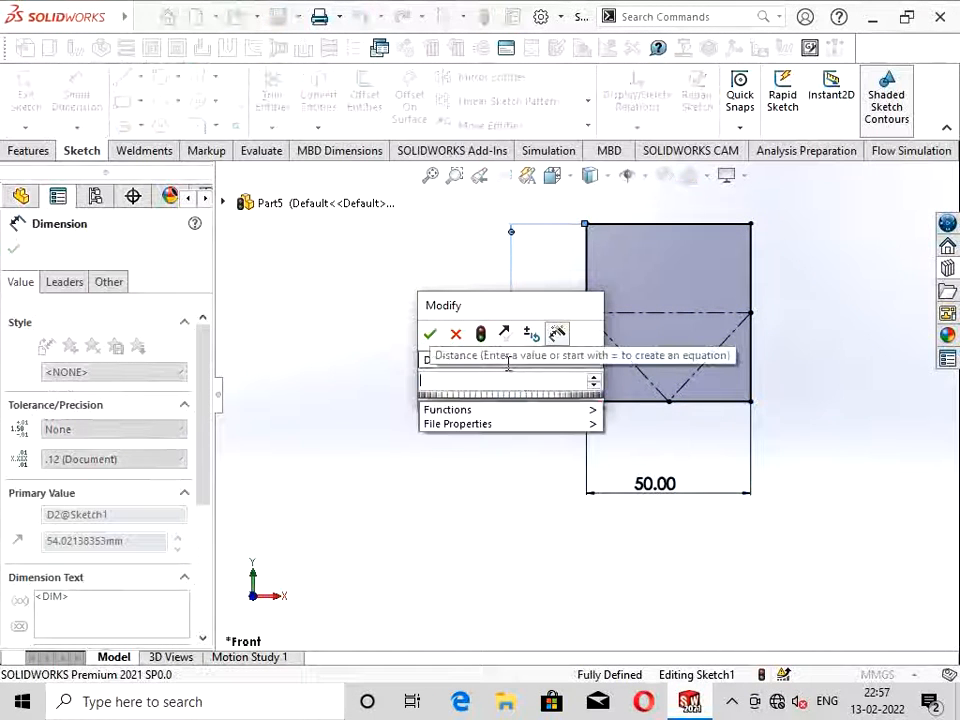
key("Return")
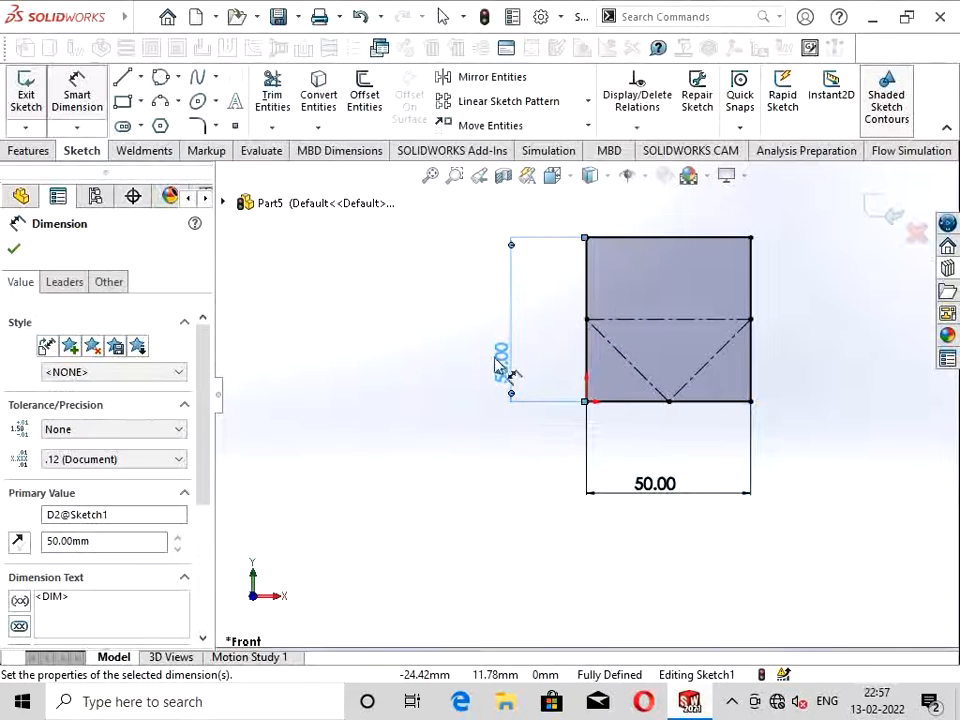
Step: Sketch two side-by-side three-point semicircular arcs of 12.5 mm radius above the horizontal centerline, meeting at its midpoint
left_click(587, 320)
left_click(158, 102)
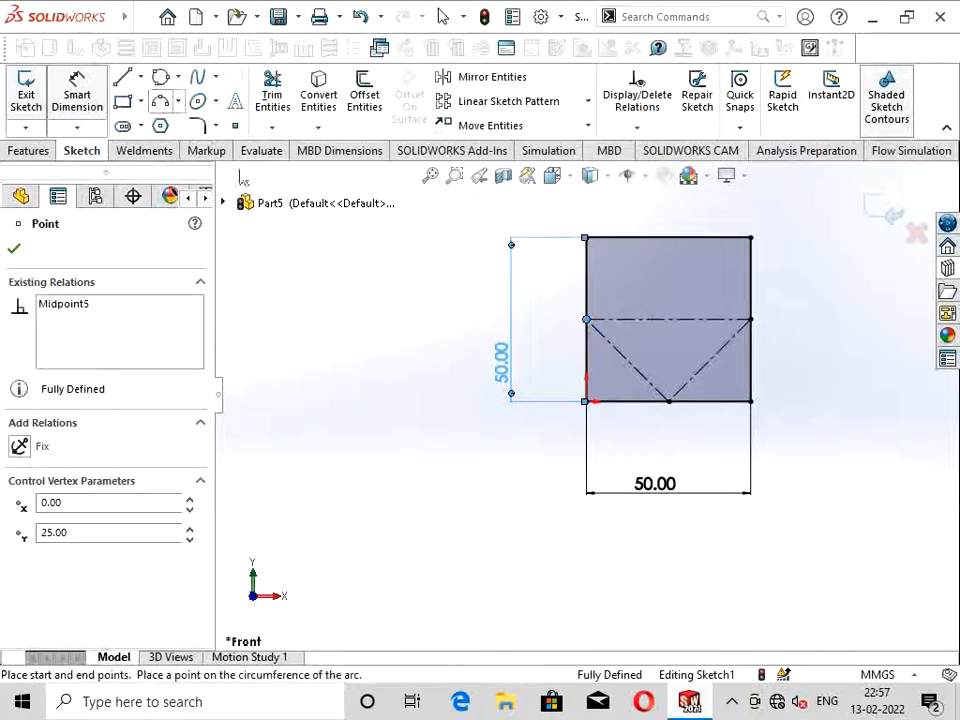
left_click(587, 320)
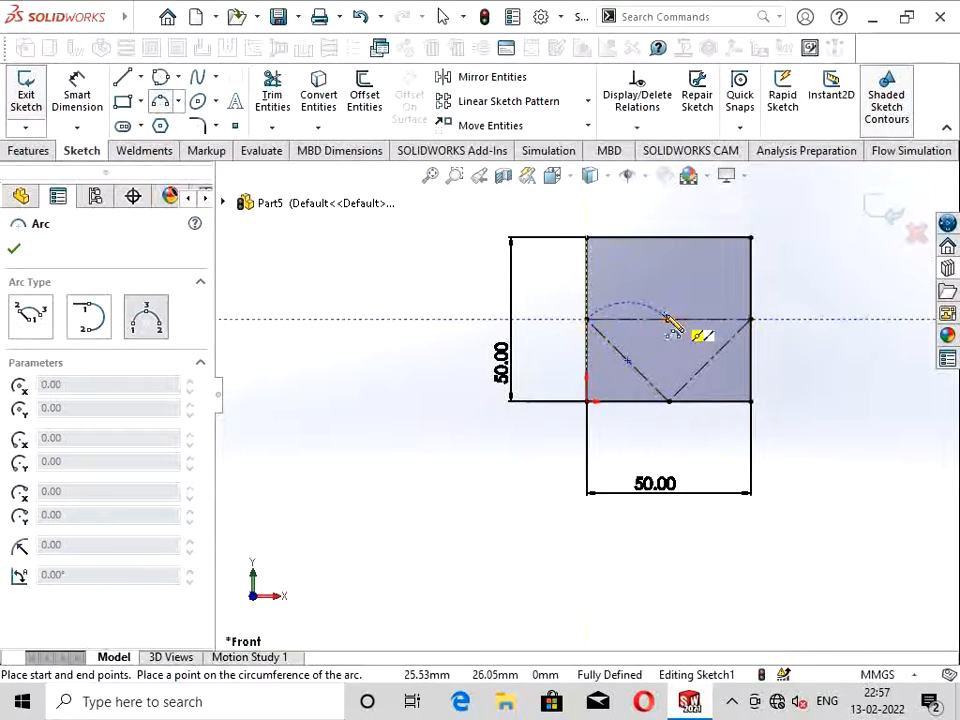
left_click(648, 292)
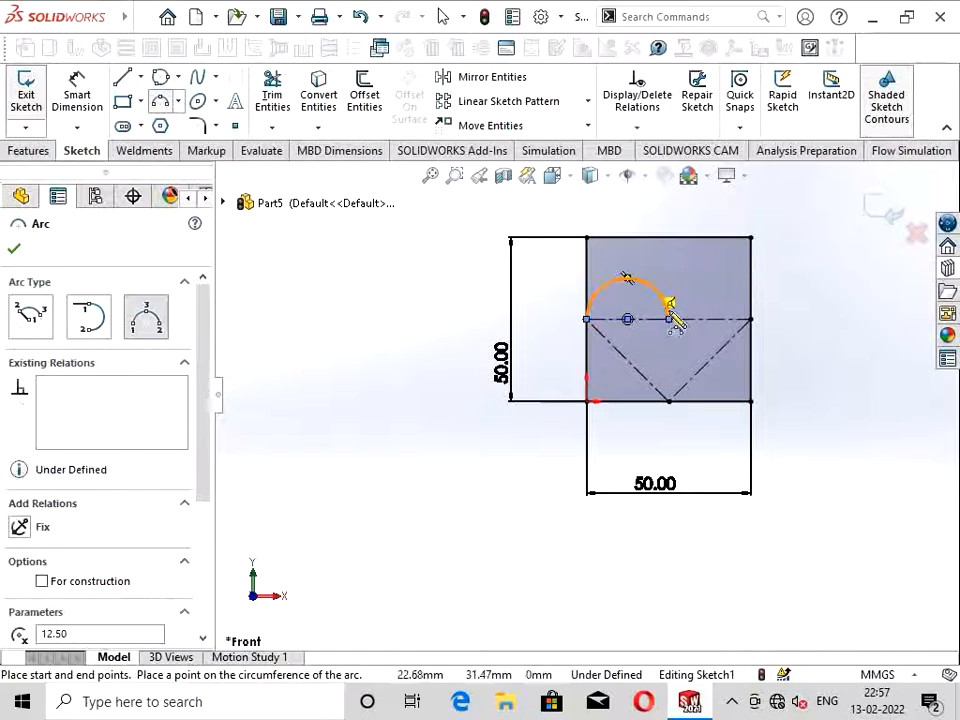
left_click(669, 319)
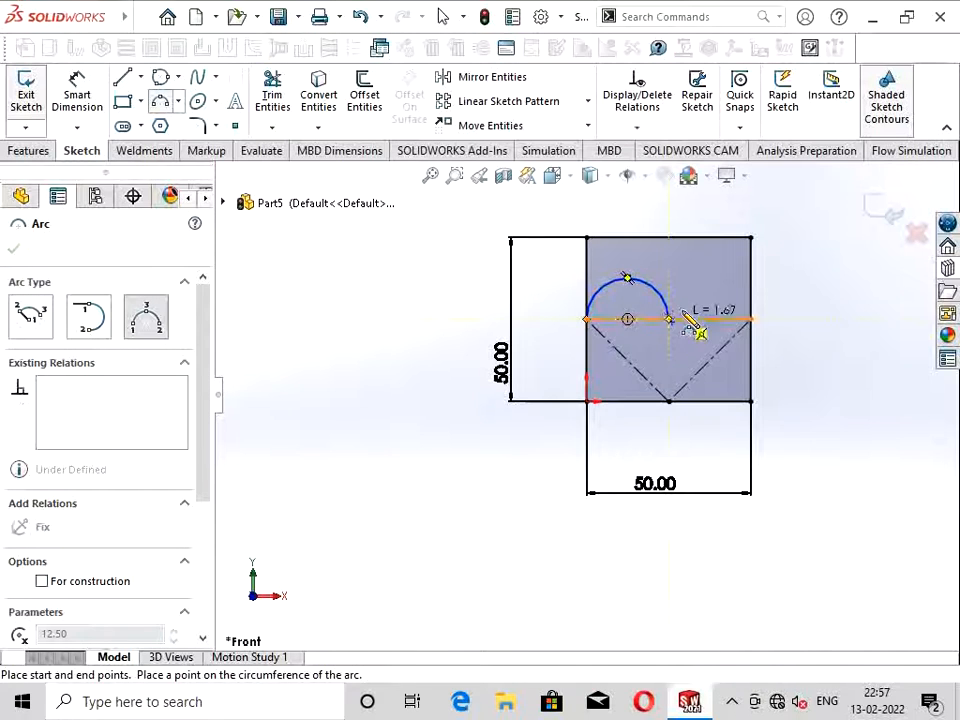
left_click(752, 319)
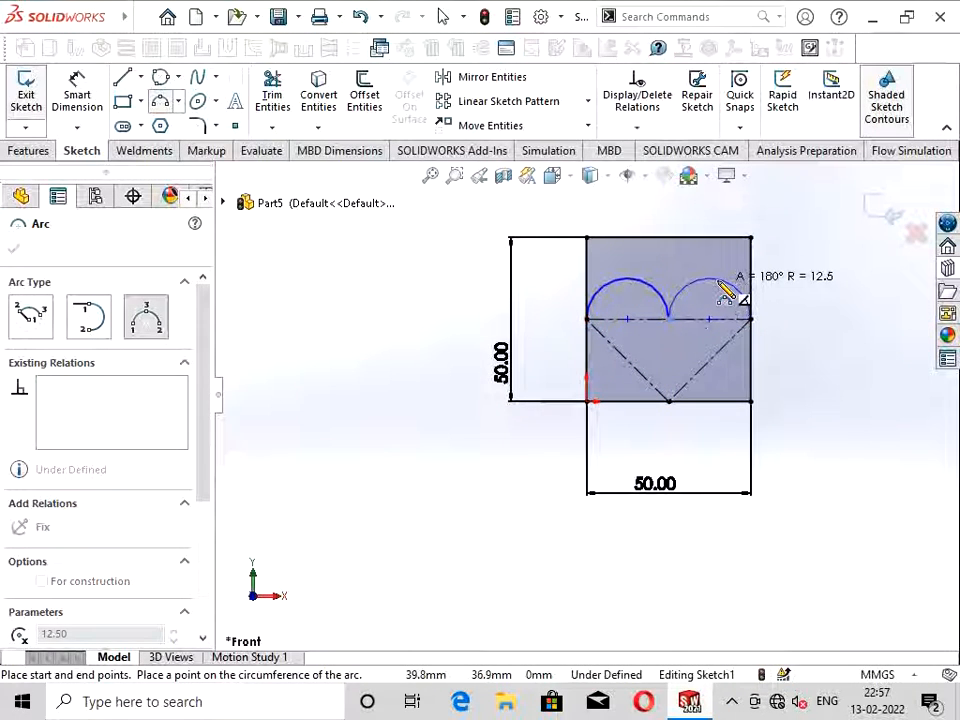
left_click(725, 291)
Step: Sketch two outward-bulging three-point arcs, about 34 mm and 33 mm in radius, from the horizontal centerline's ends to the bottom edge's midpoint
left_click(588, 319)
scroll(673, 324, "down", 4)
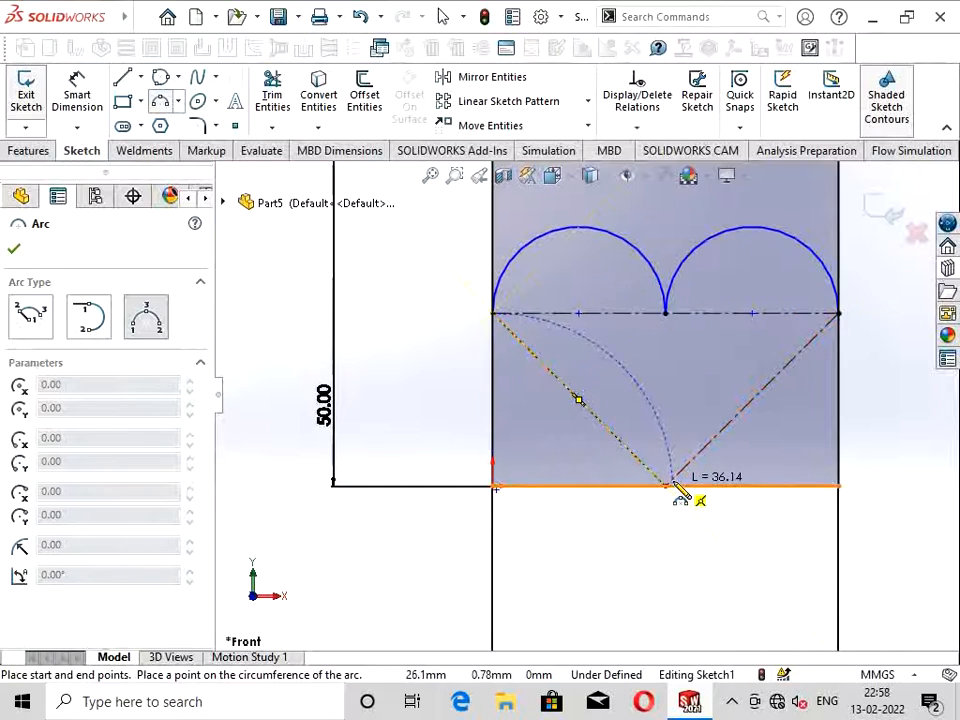
left_click(669, 401)
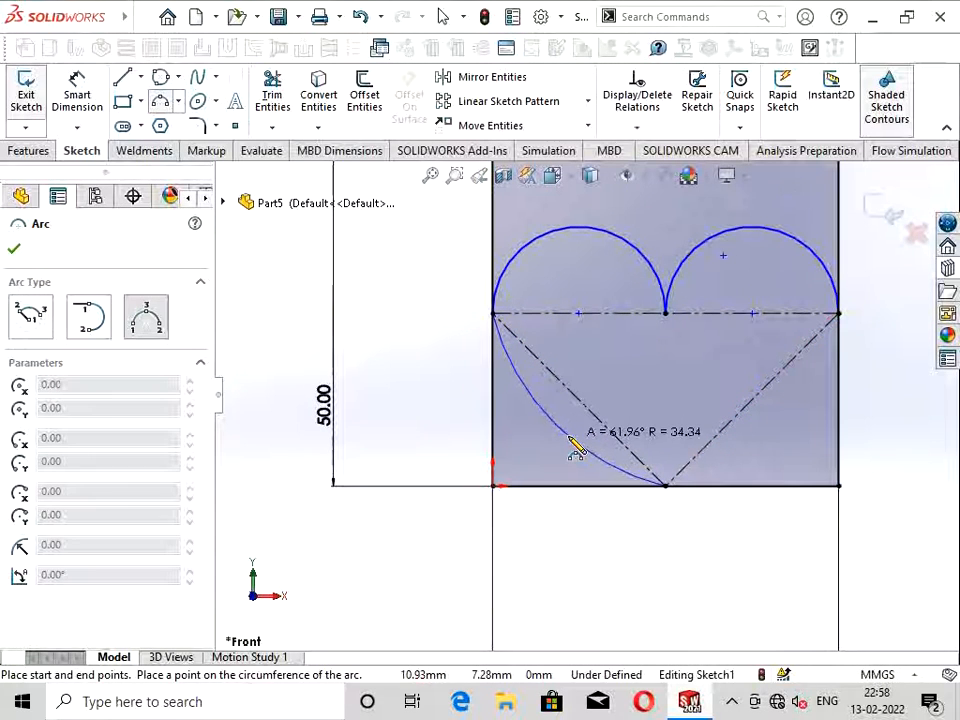
left_click(574, 446)
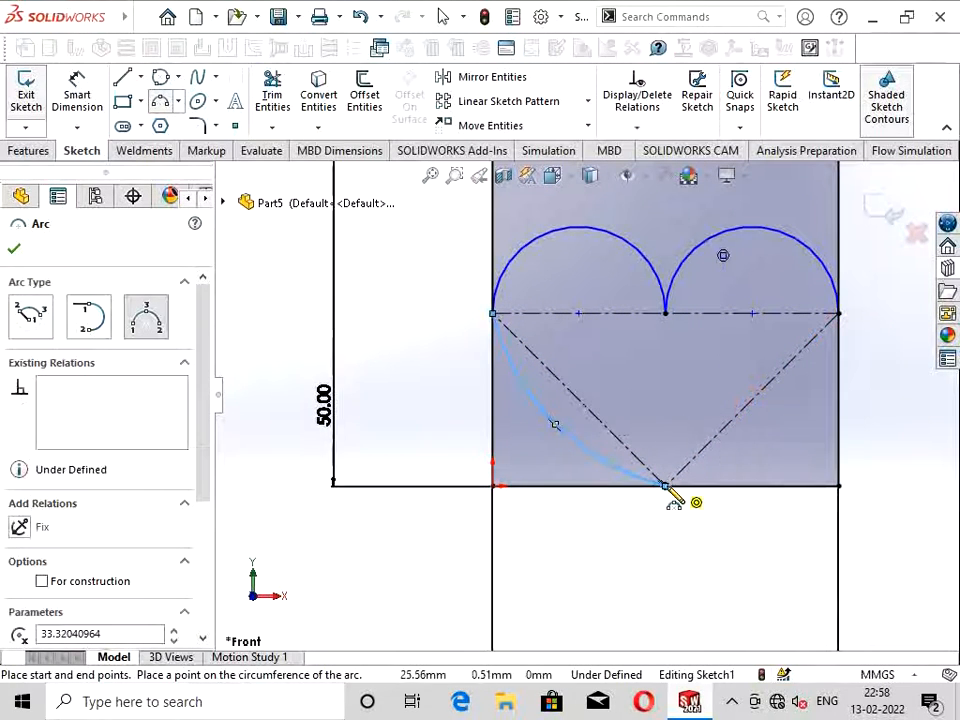
left_click(839, 315)
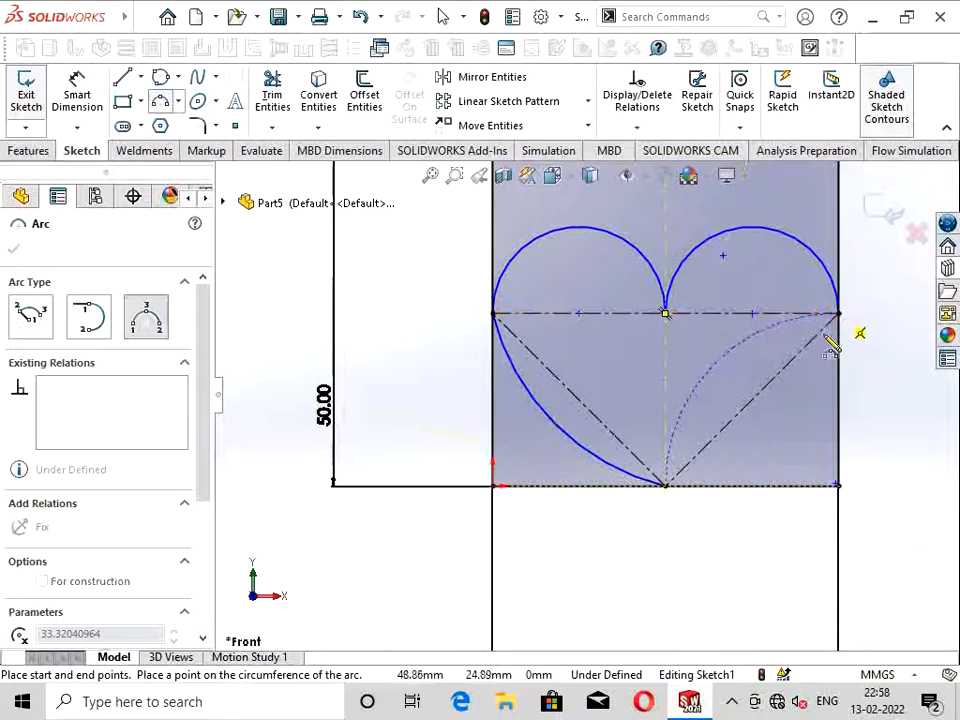
left_click(776, 378)
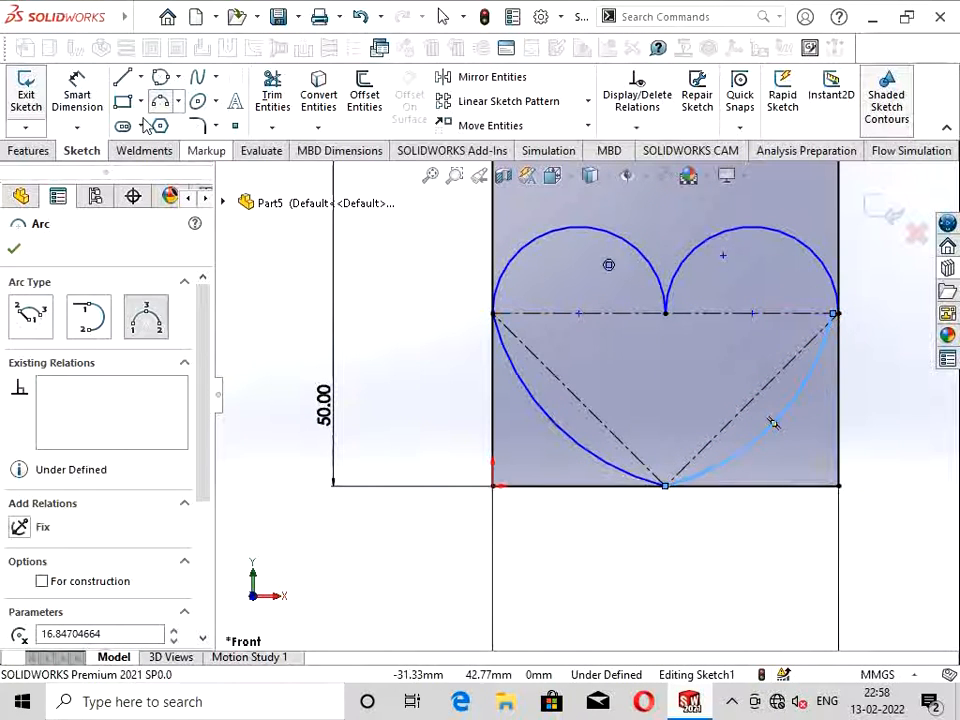
key("Escape")
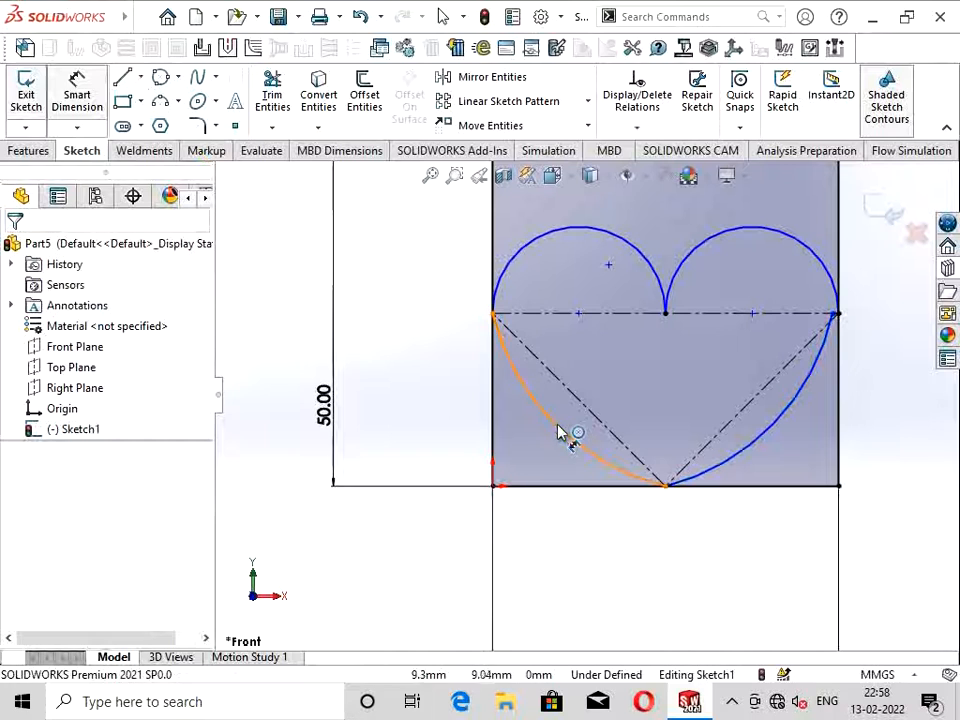
Step: Add a radius dimension of 25 mm to the lower-left arc
left_click(564, 436)
left_click(483, 487)
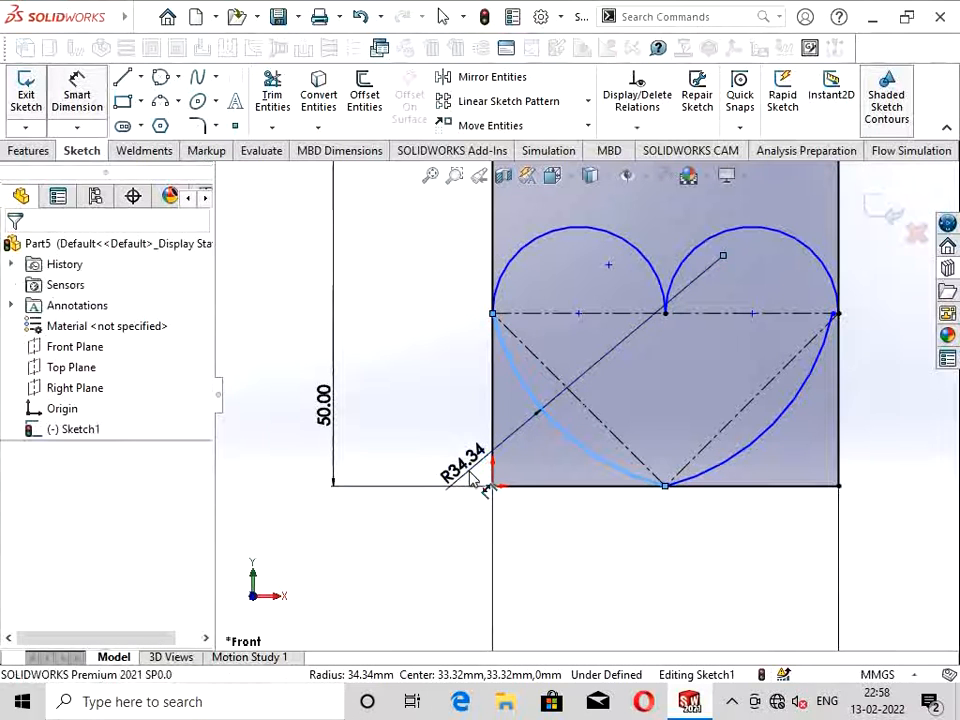
type("=")
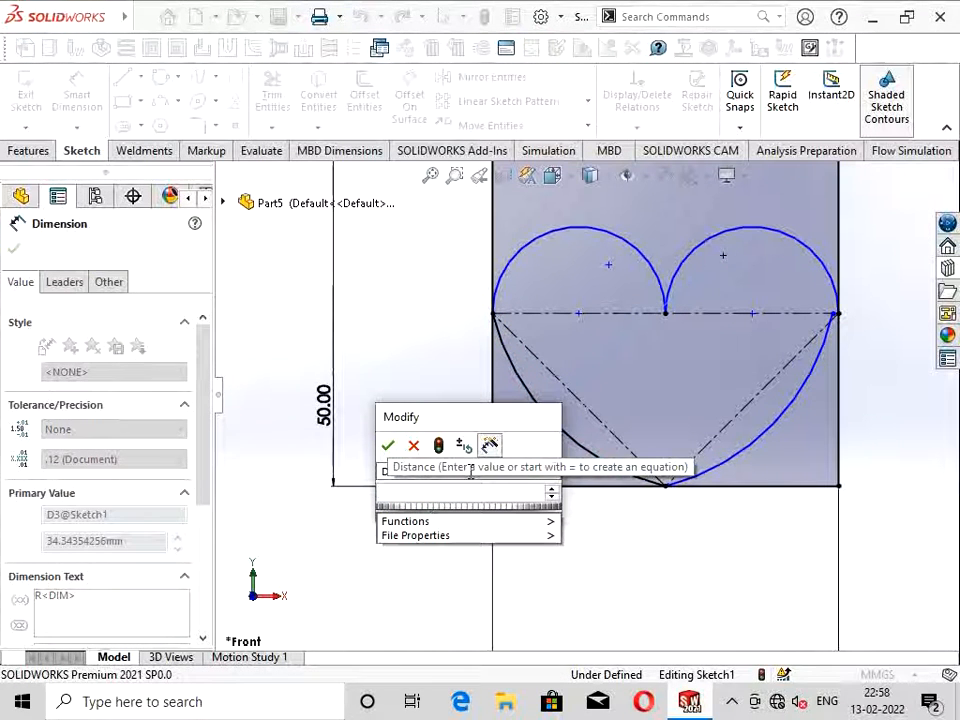
type("25")
key("Return")
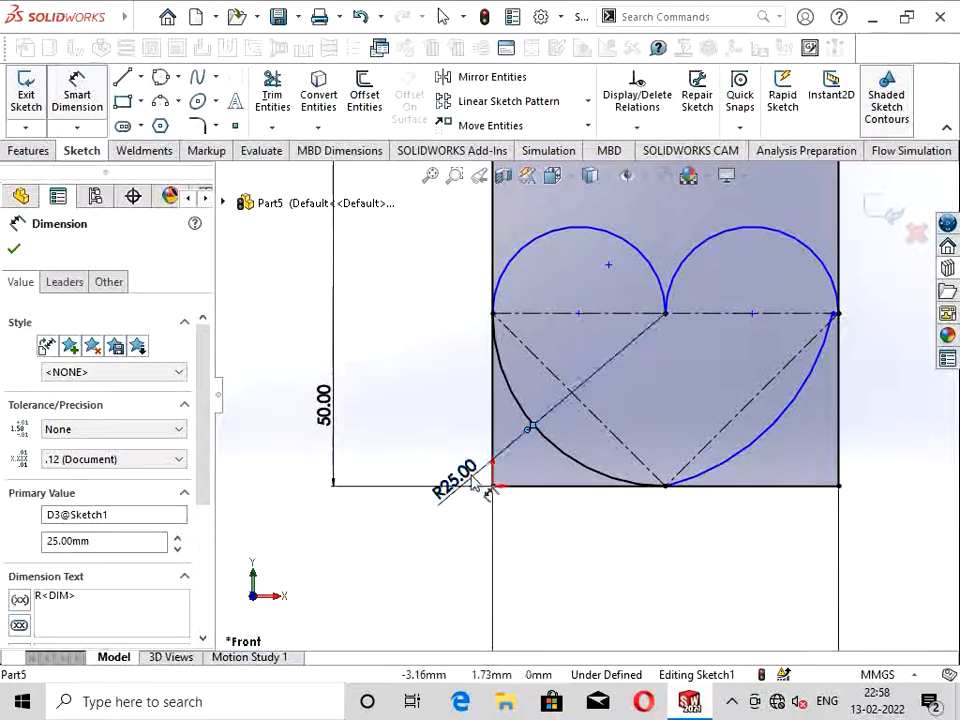
Step: Change the lower-left arc's radius dimension to 30 mm
double_click(471, 477)
key("BackSpace")
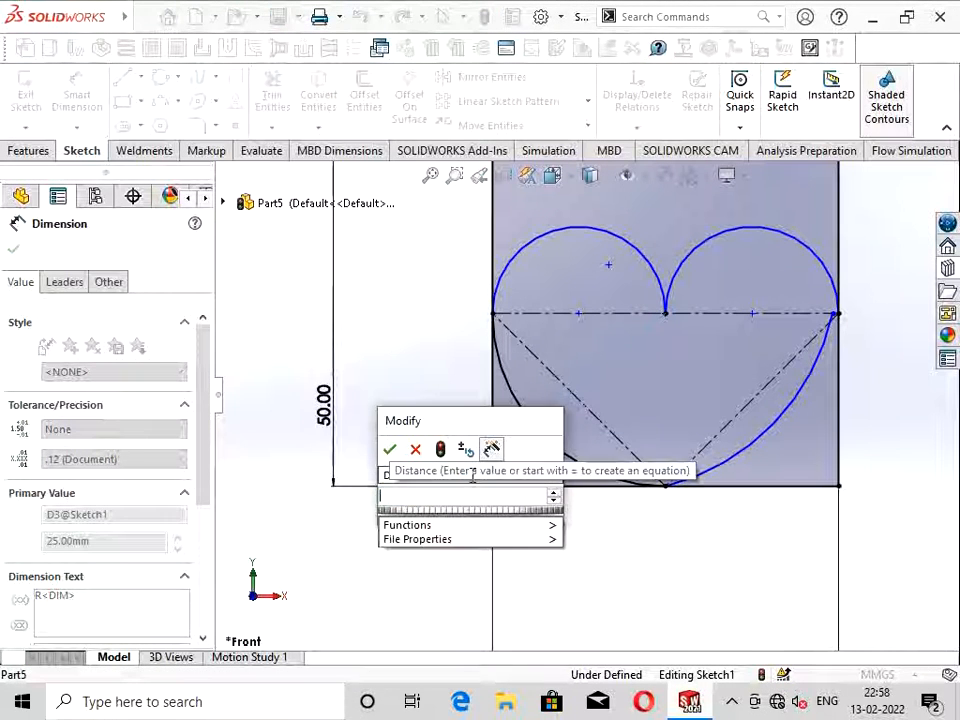
type("30")
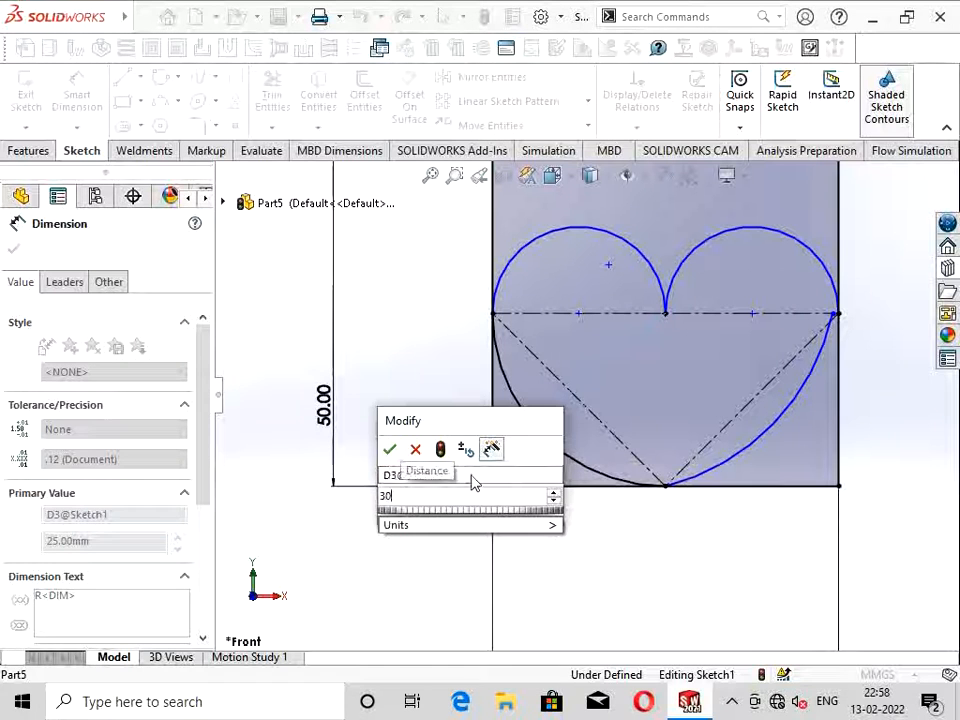
key("Return")
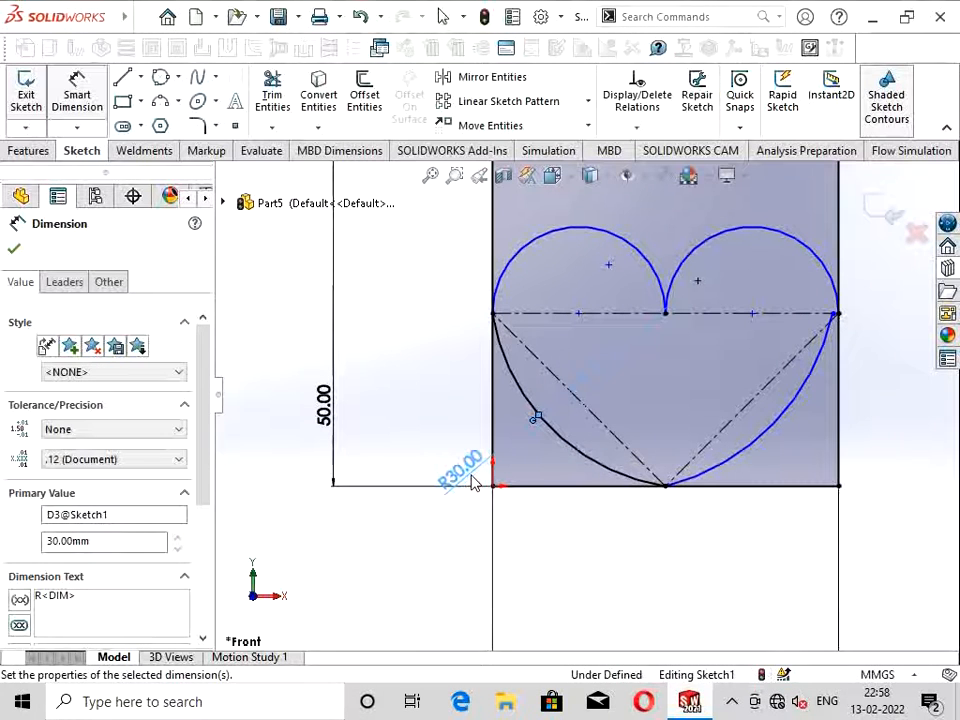
Step: Dimension the lower-right arc's radius to 30 mm
left_click(786, 444)
left_click(820, 496)
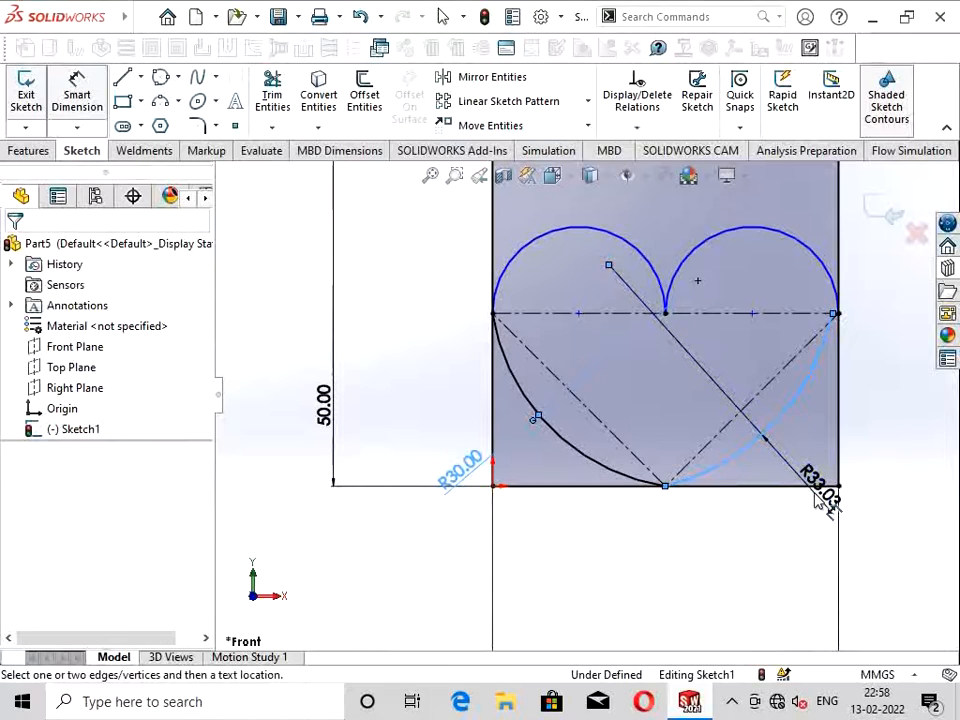
key("BackSpace")
type("33.03120674mm")
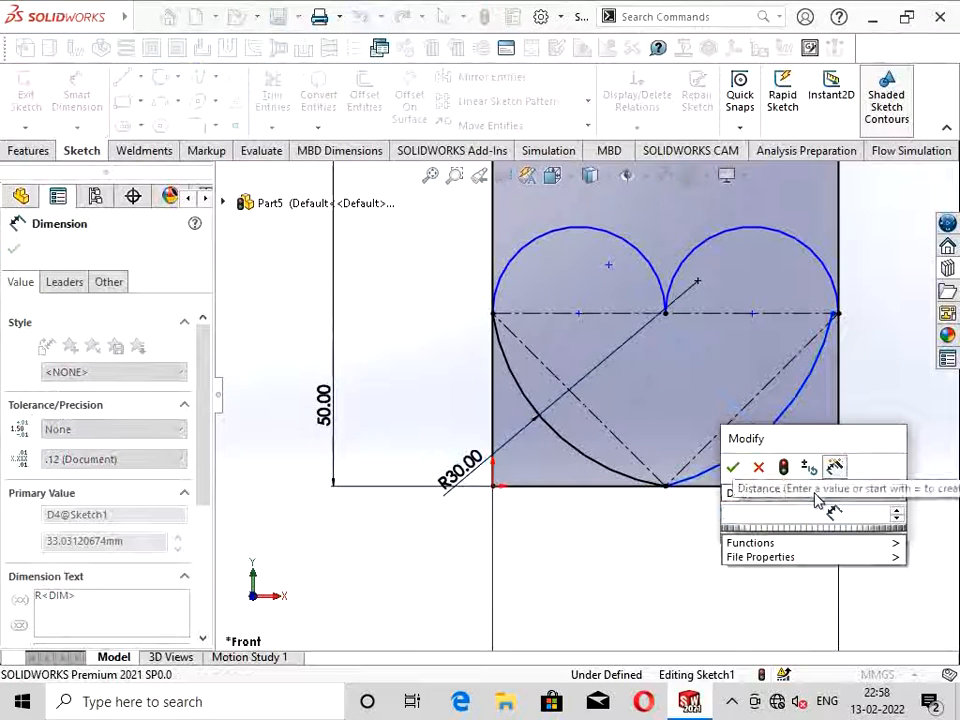
key("Return")
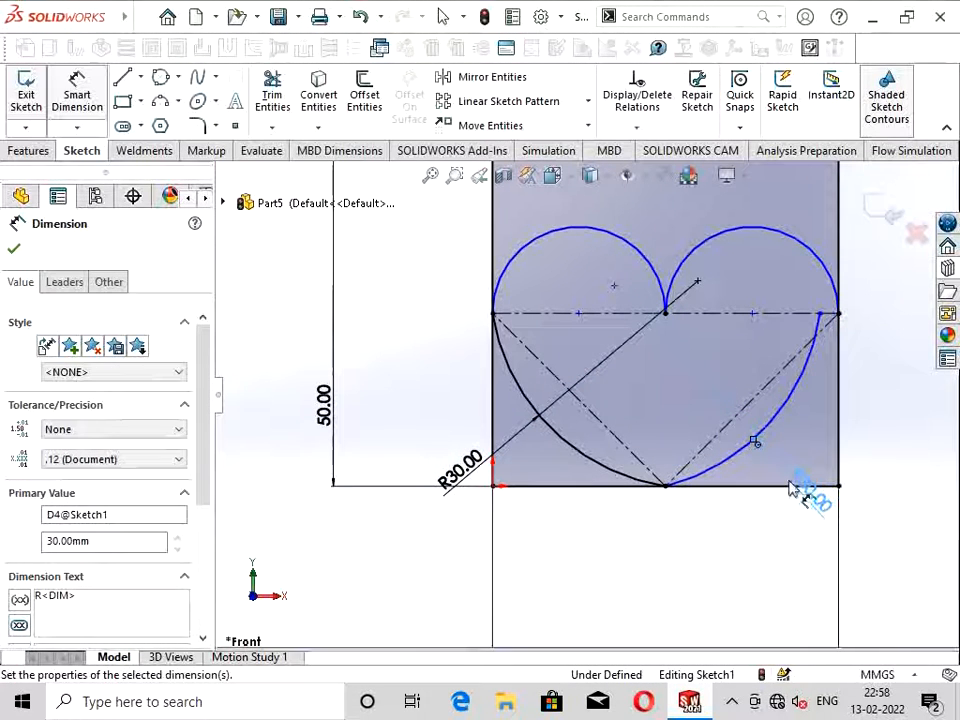
Step: Make the upper endpoint of the lower-right arc coincident with the right end of the horizontal centerline
scroll(826, 326, "down", 1)
scroll(820, 328, "down", 2)
key("Escape")
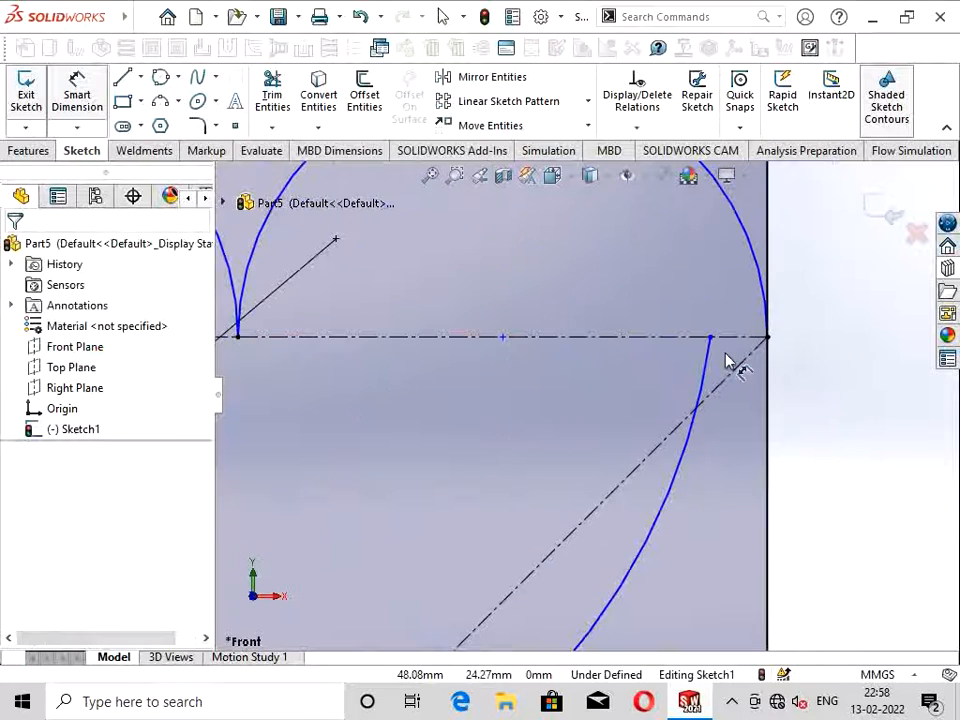
left_click_drag(705, 352, 711, 338)
left_click(767, 337)
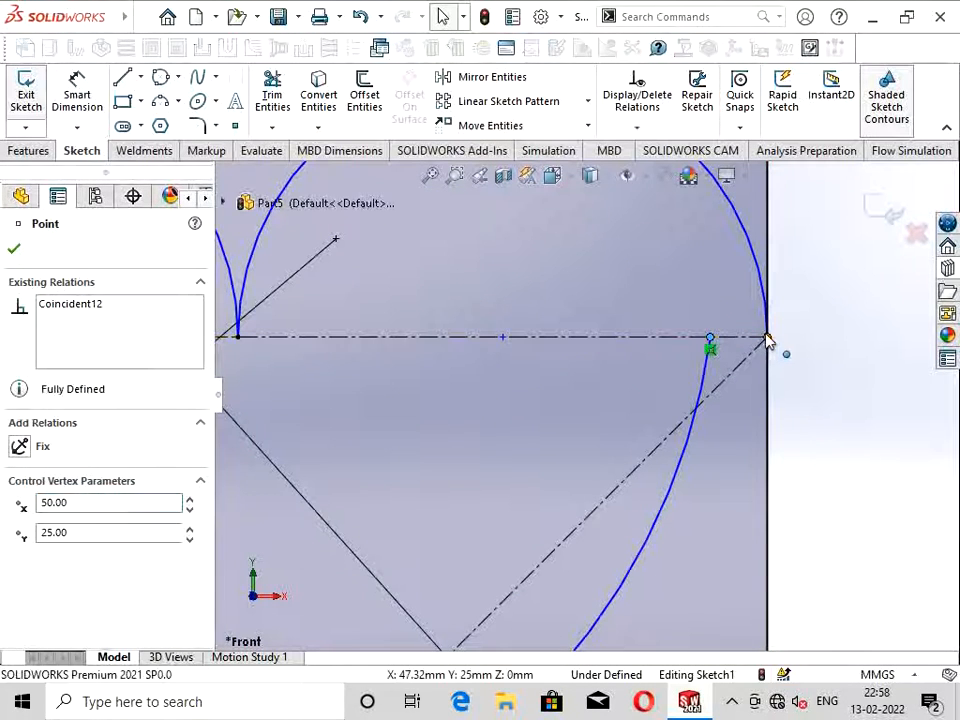
left_click(709, 339, "ctrl")
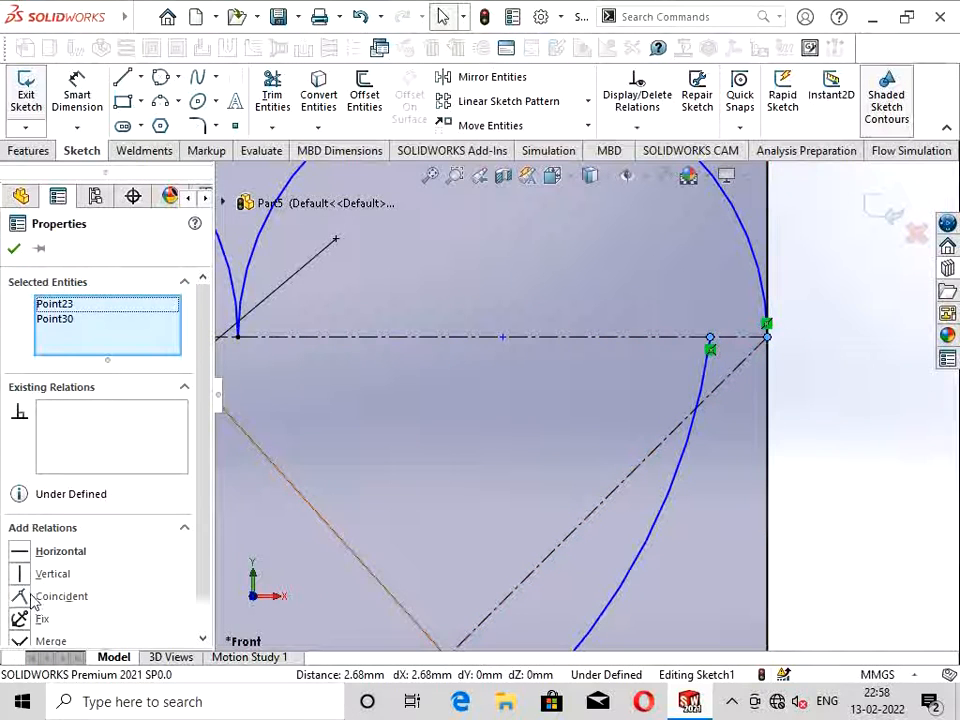
scroll(579, 407, "down", 5)
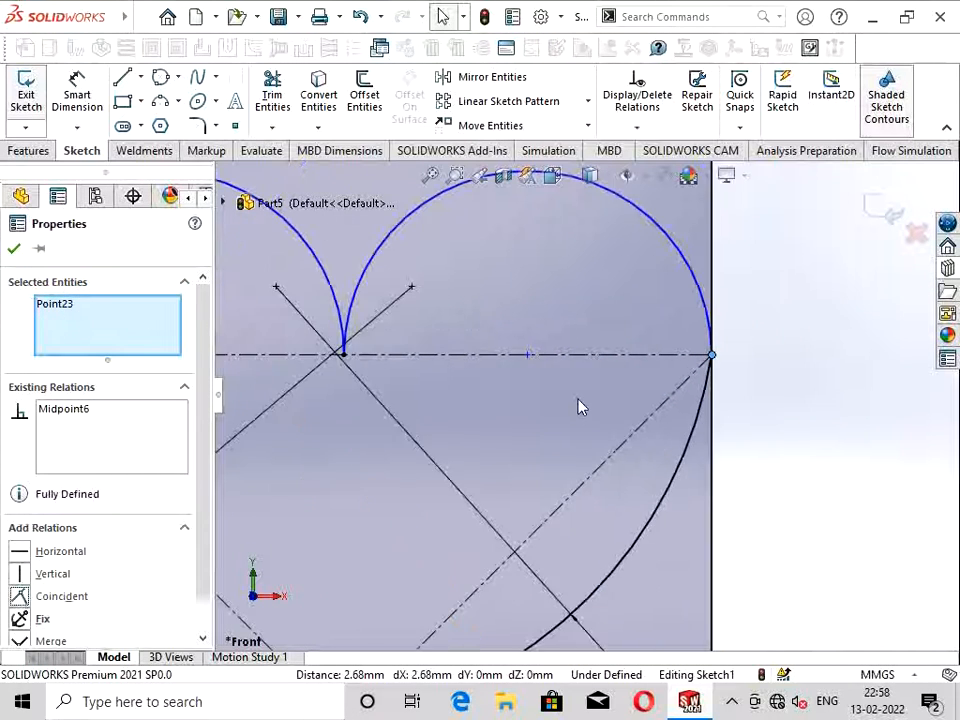
left_click(14, 248)
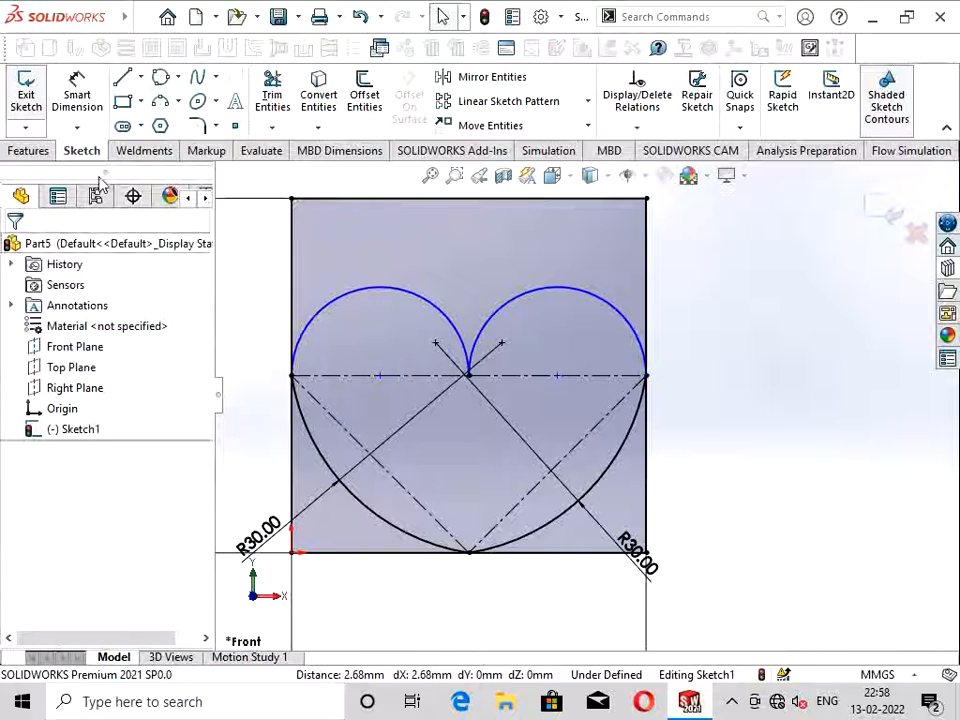
Step: Draw a horizontal centerline connecting the midpoints of the two diagonal centerlines in the lower half of the heart
left_click(140, 78)
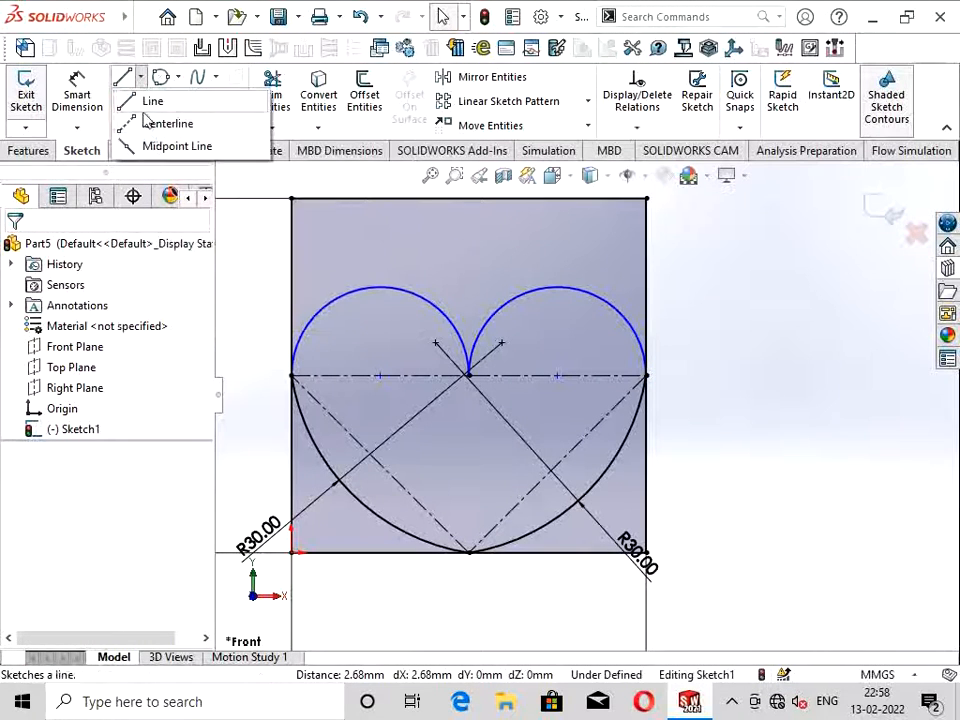
left_click(128, 122)
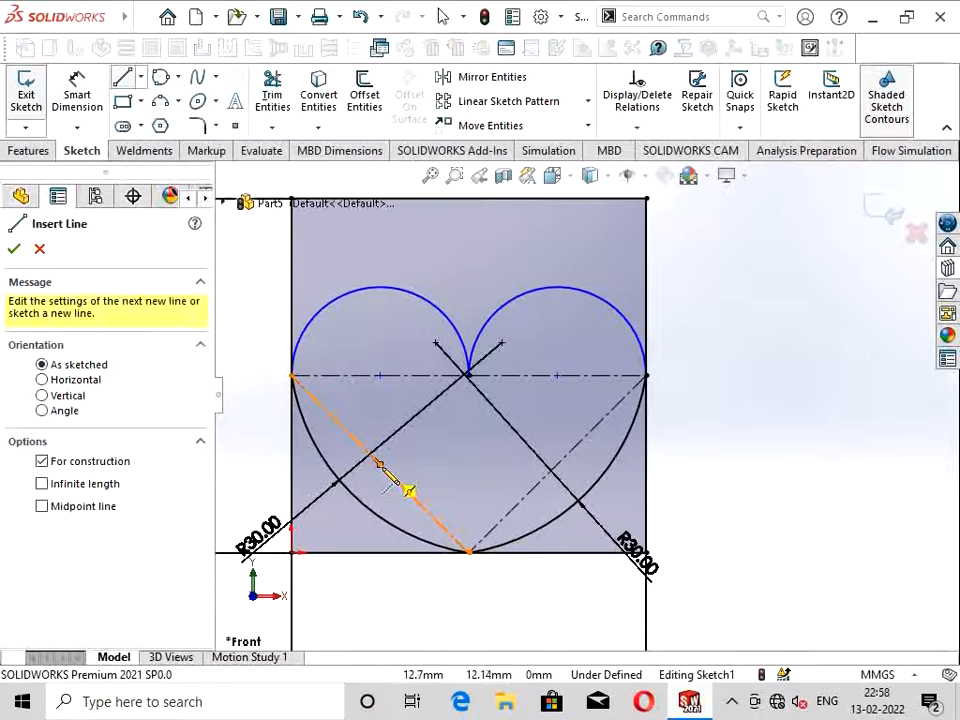
left_click(381, 467)
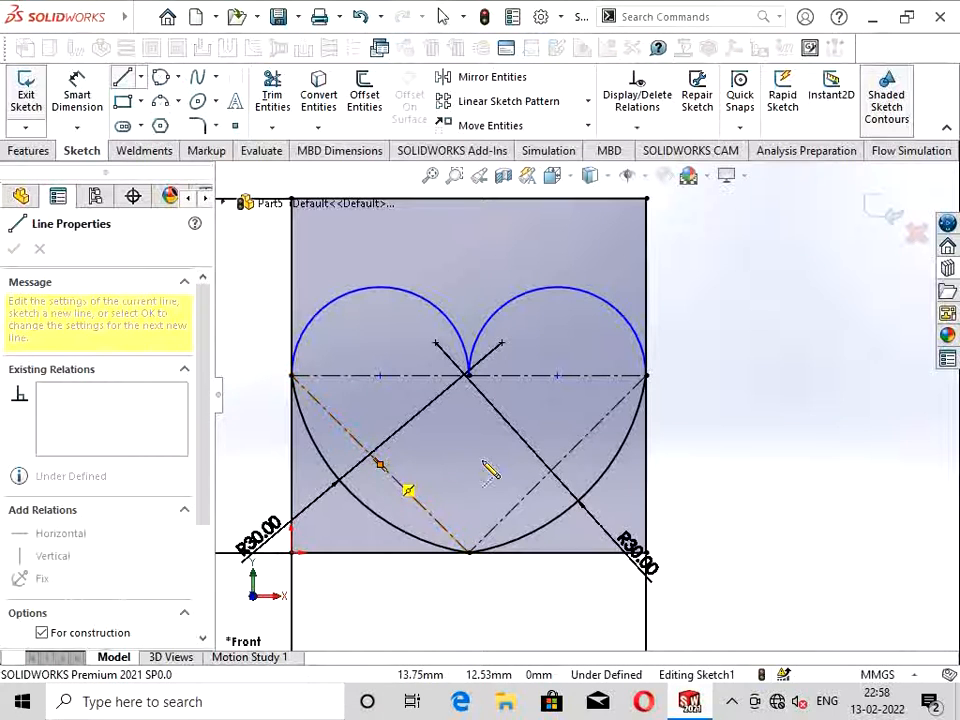
left_click(557, 463)
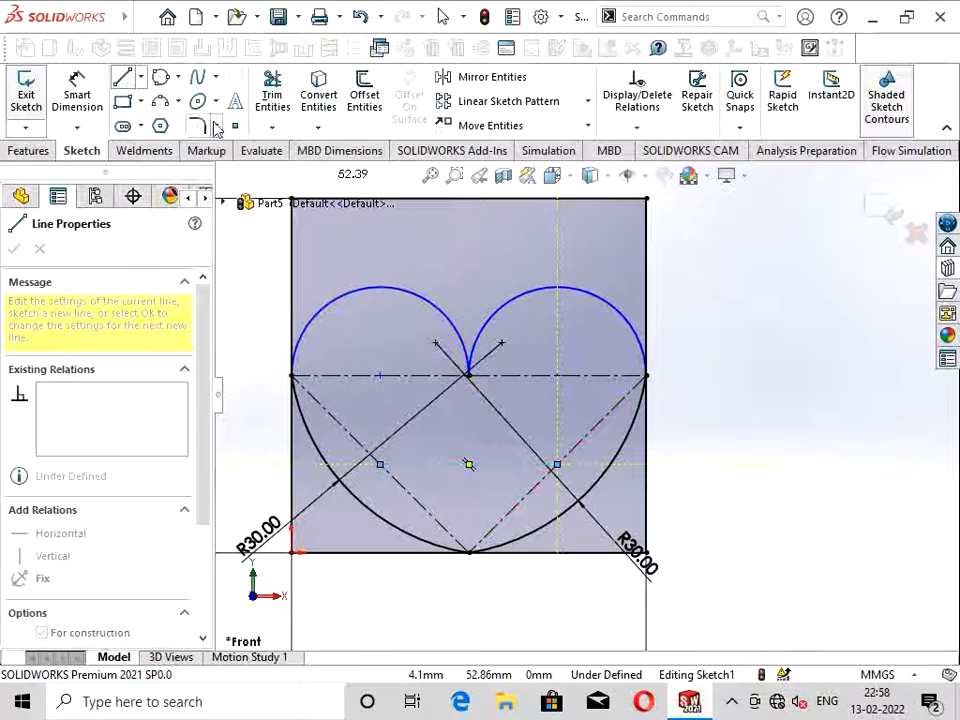
Step: Add the sketch text "LOVE" along the short horizontal centerline inside the heart
left_click(235, 104)
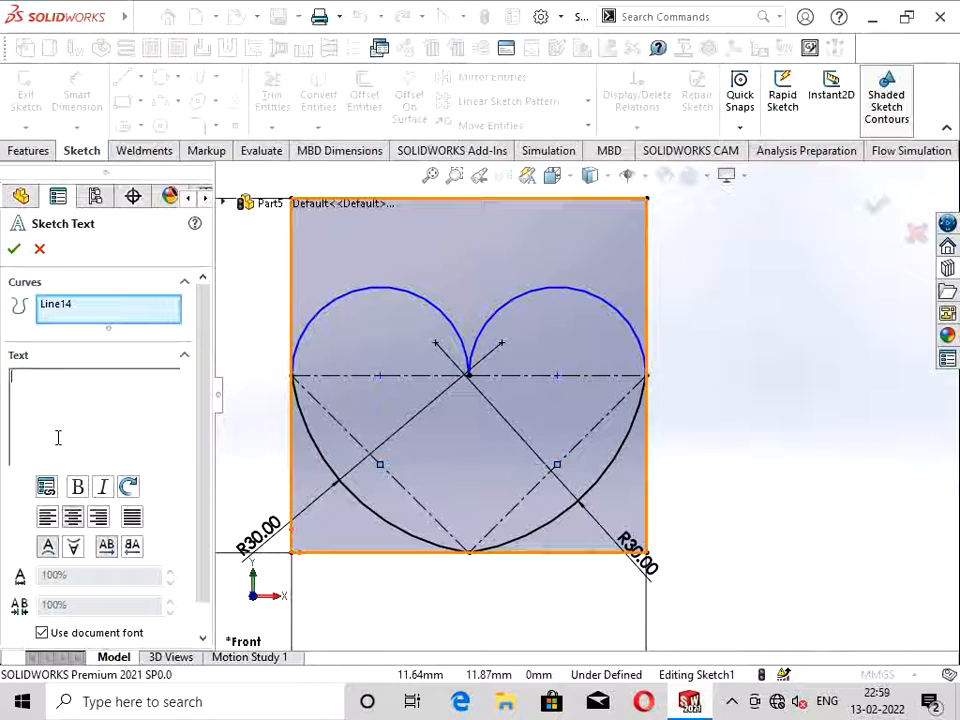
type("LOOV")
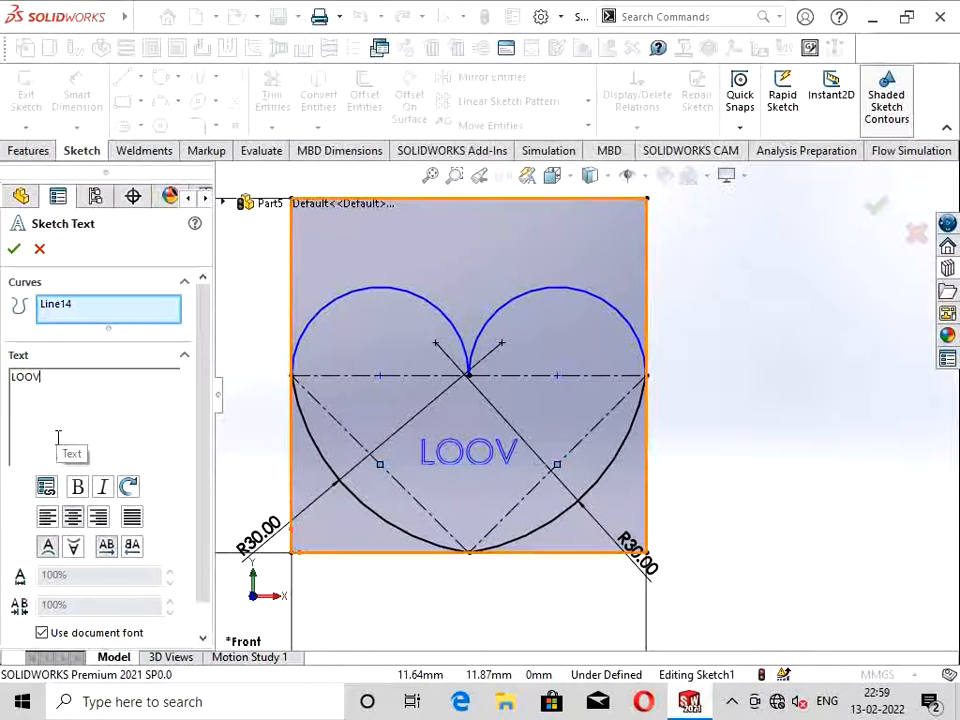
type("E")
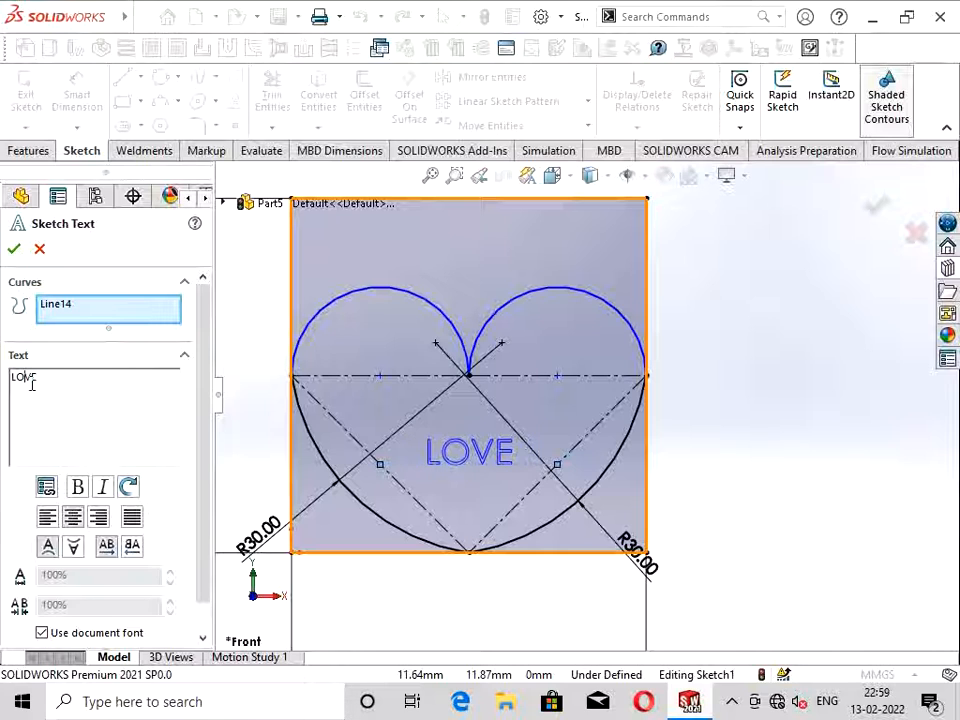
left_click(13, 249)
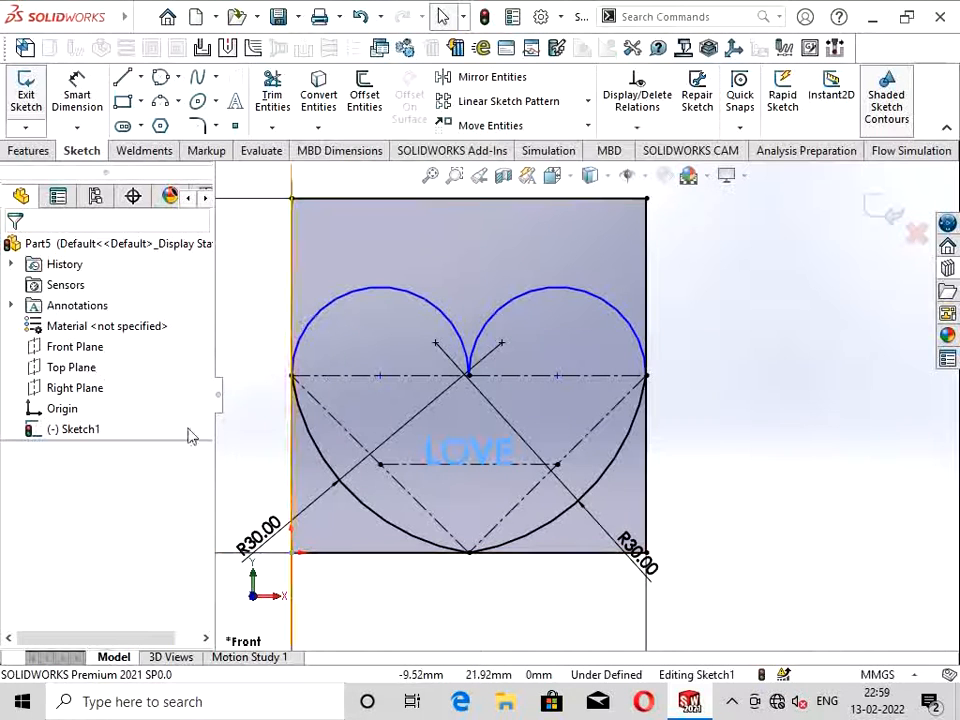
Step: Extrude the heart-shaped region of the sketch as a 10 mm blind boss
scroll(447, 460, "down", 3)
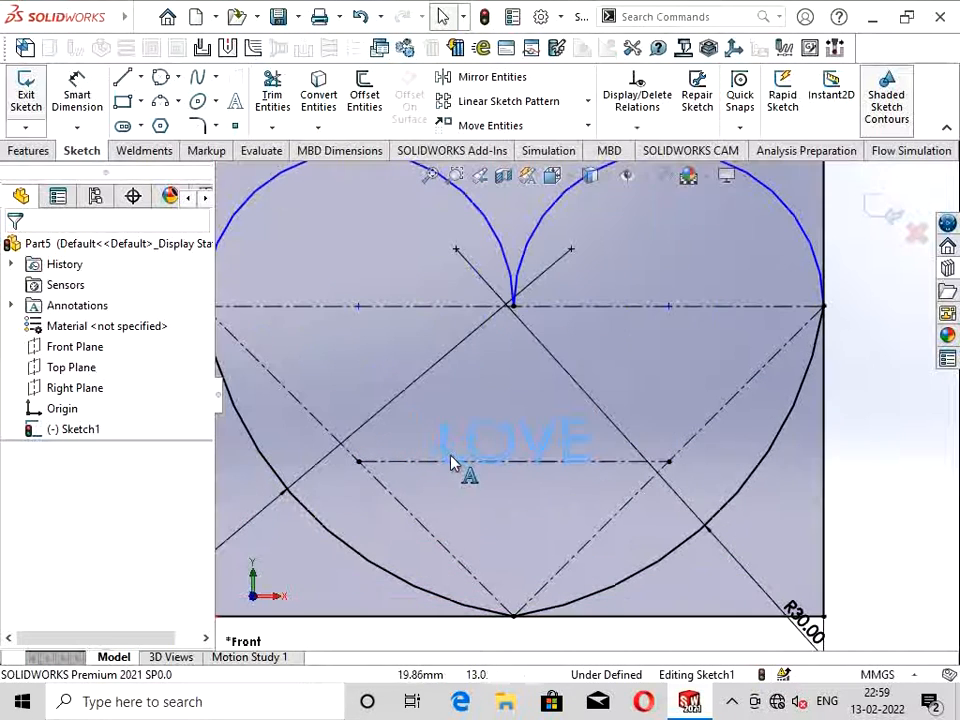
left_click(45, 148)
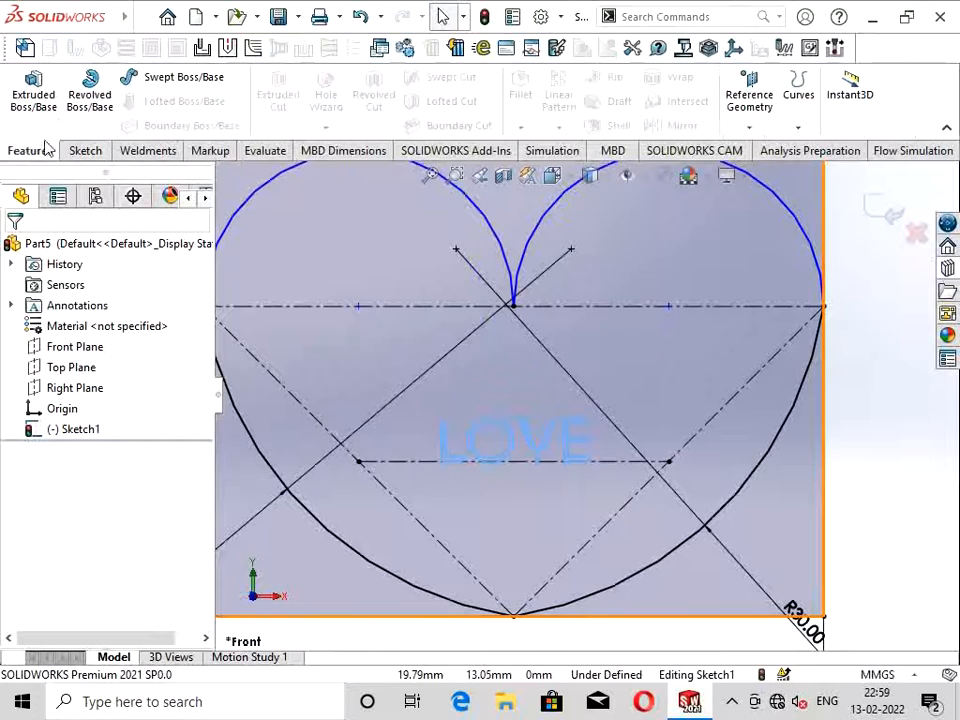
left_click(38, 108)
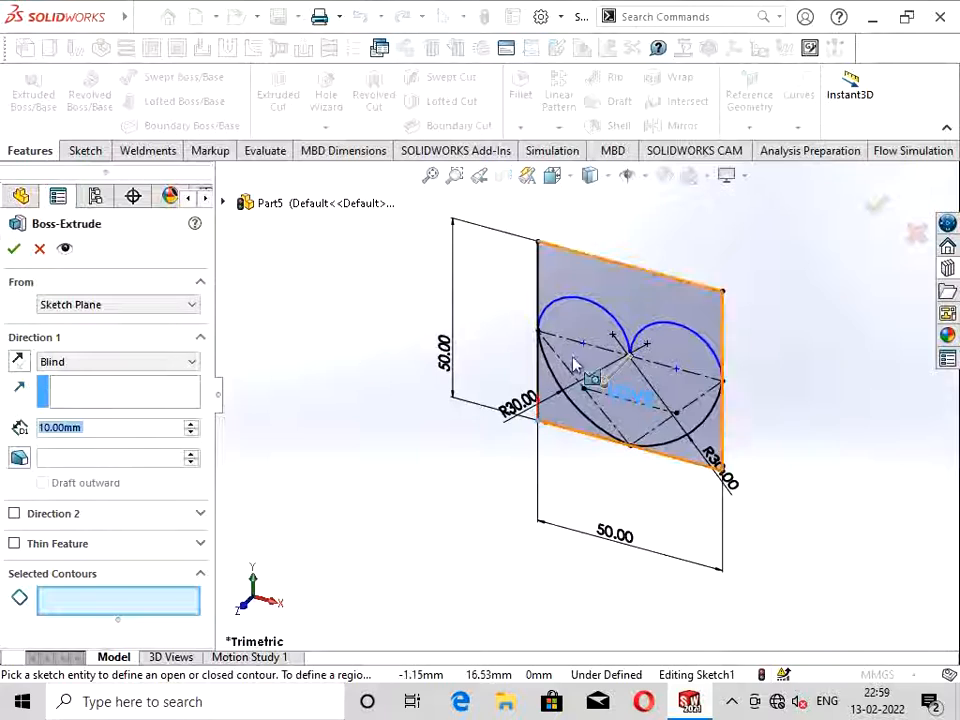
left_click(595, 335)
mouse_move(567, 362)
middle_mouse_down()
mouse_move(625, 405)
mouse_move(650, 456)
mouse_move(640, 400)
mouse_move(664, 402)
middle_mouse_up()
scroll(640, 400, "down", 3)
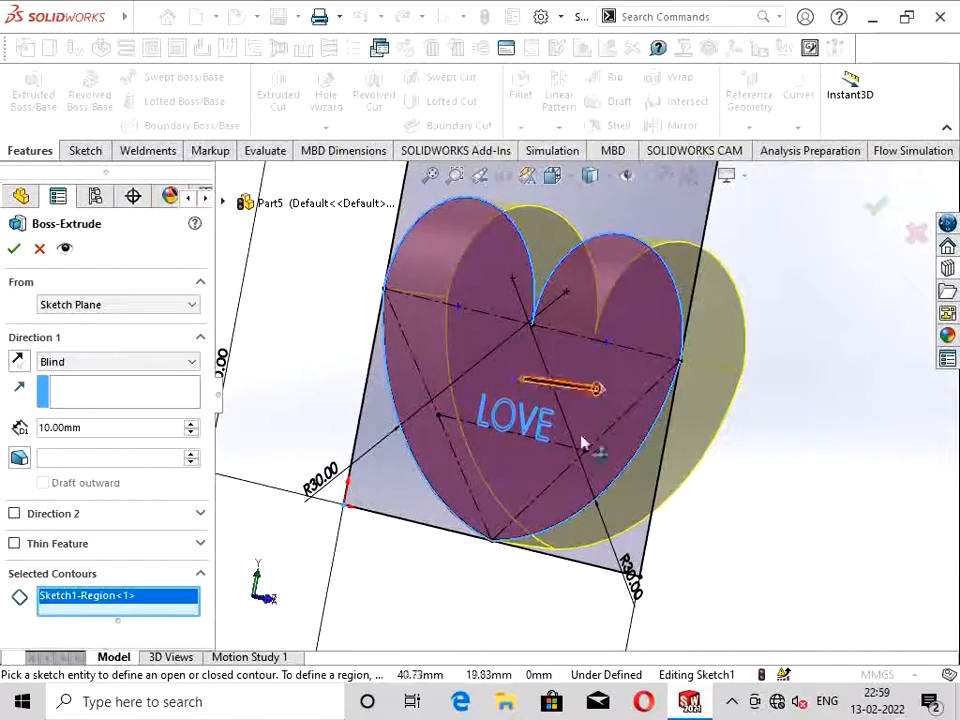
scroll(540, 420, "down", 6)
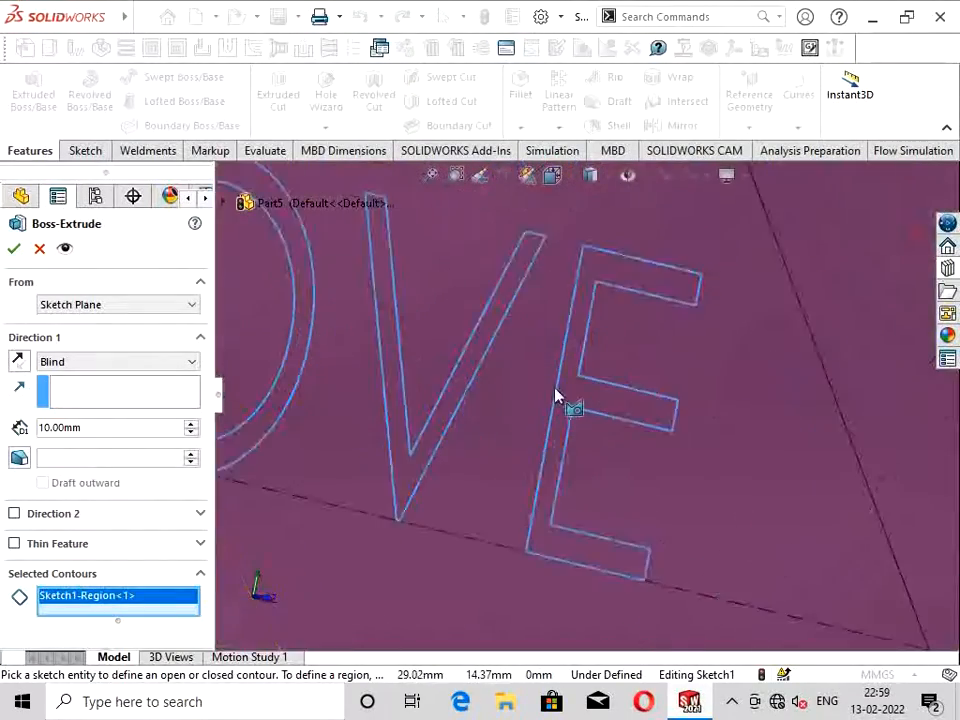
left_click(565, 398)
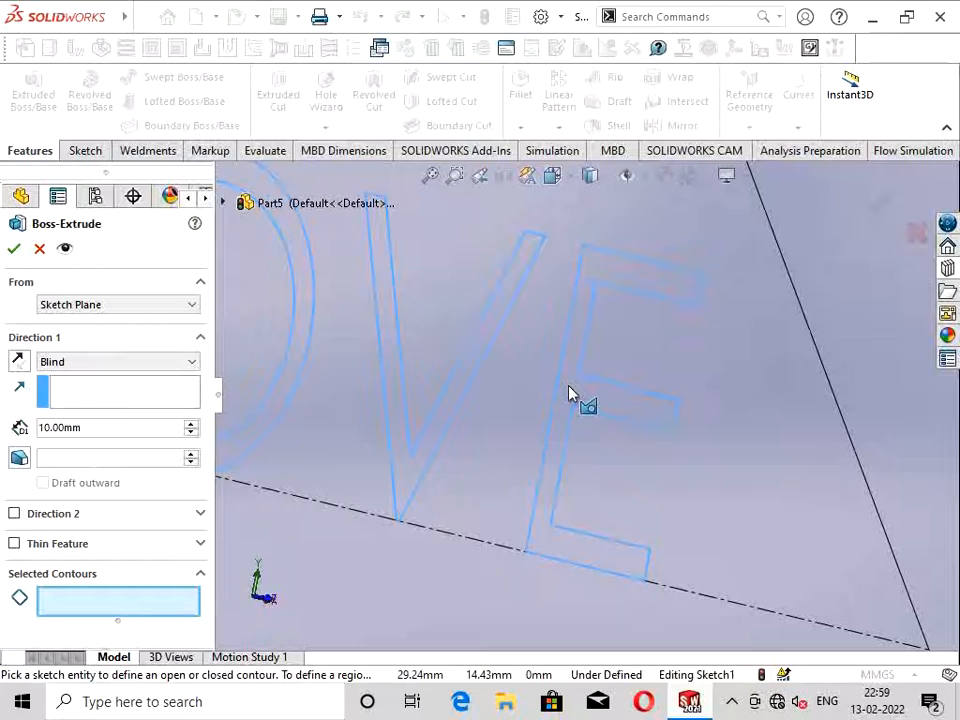
scroll(525, 410, "up", 4)
scroll(515, 408, "up", 5)
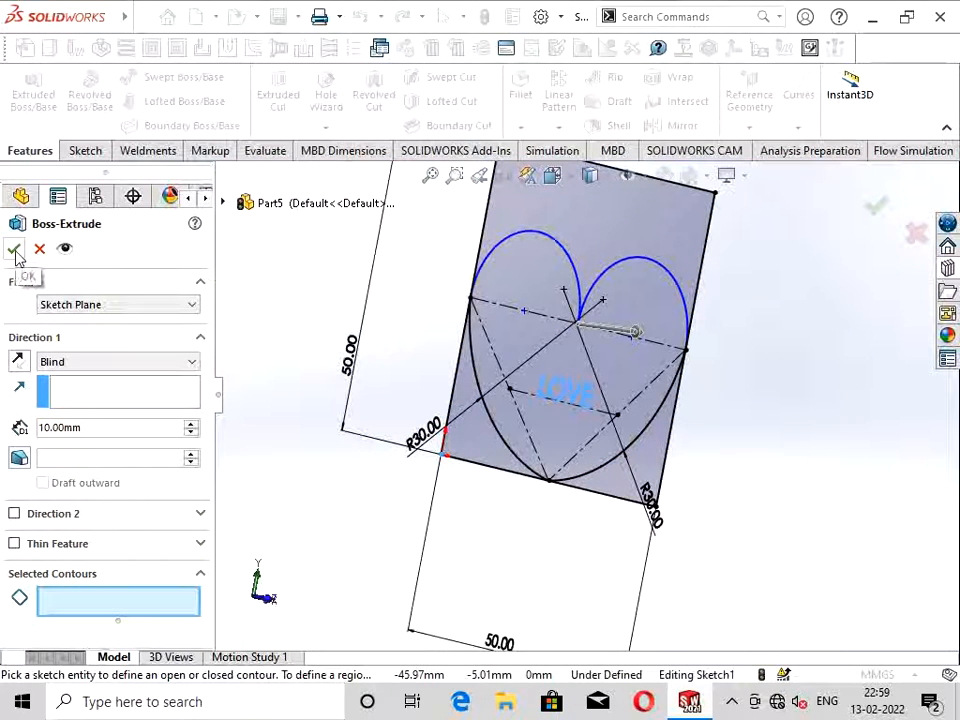
left_click(560, 392)
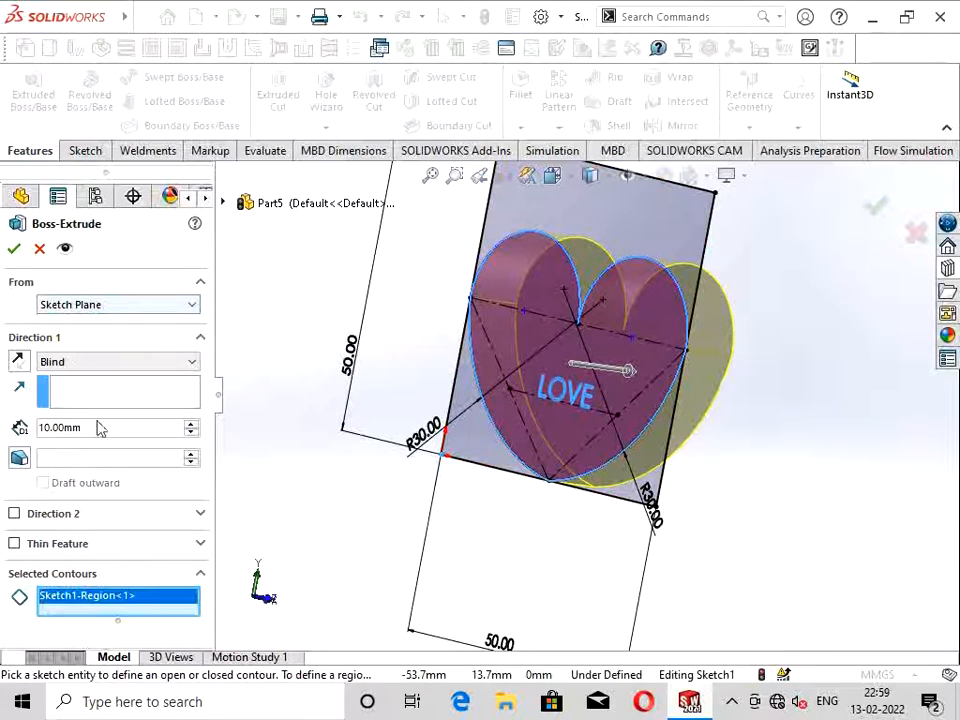
left_click(15, 250)
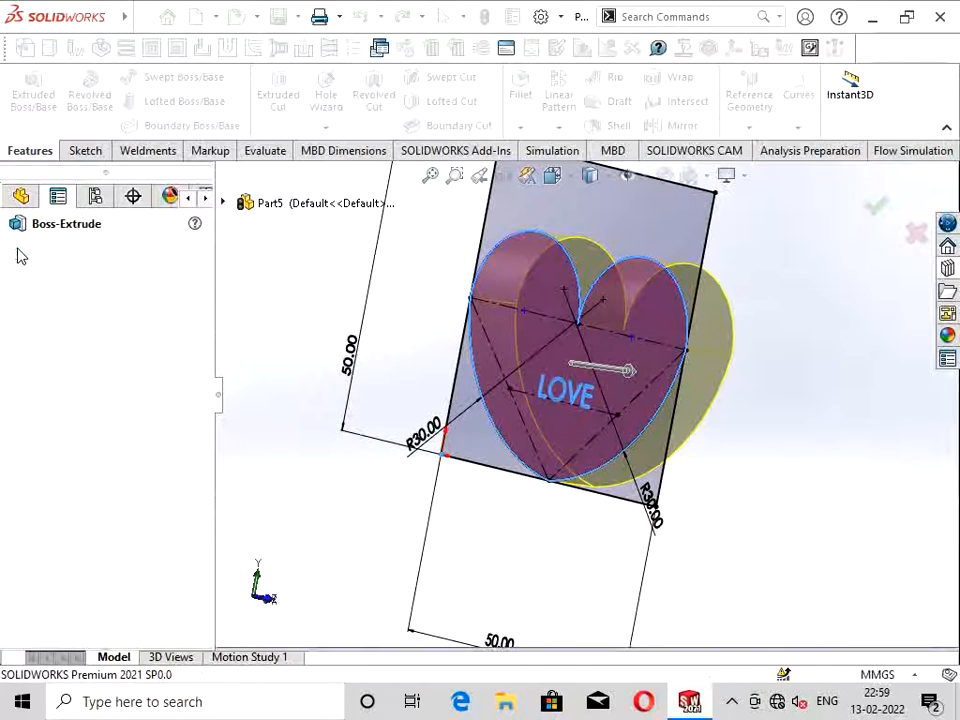
middle_click_drag(497, 347, 418, 463)
left_click(11, 449)
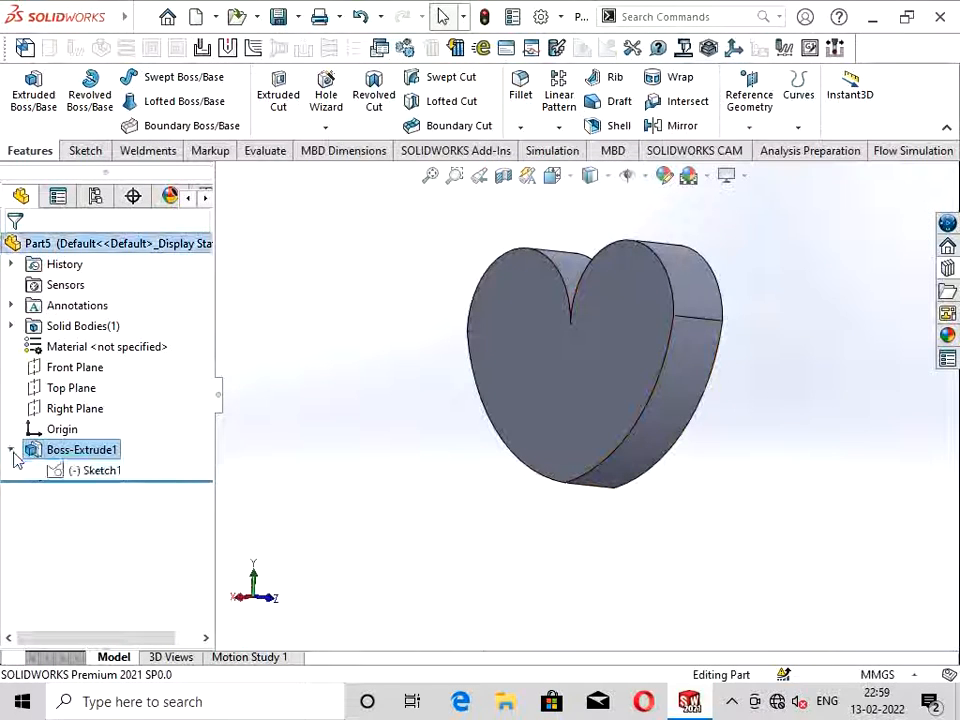
right_click(90, 474)
left_click(108, 340)
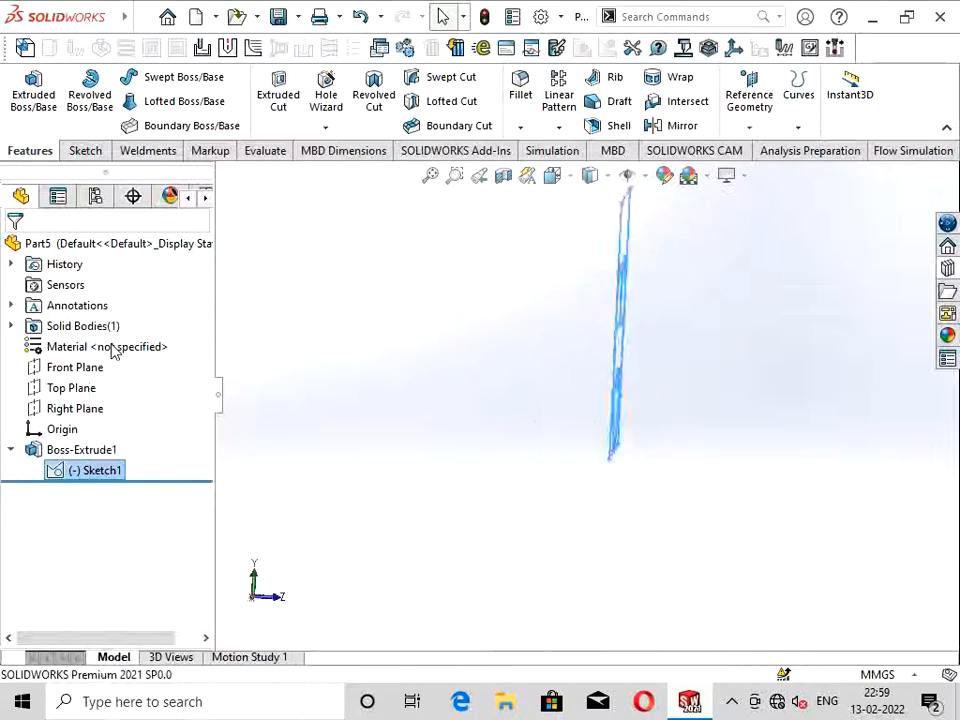
scroll(622, 368, "down", 10)
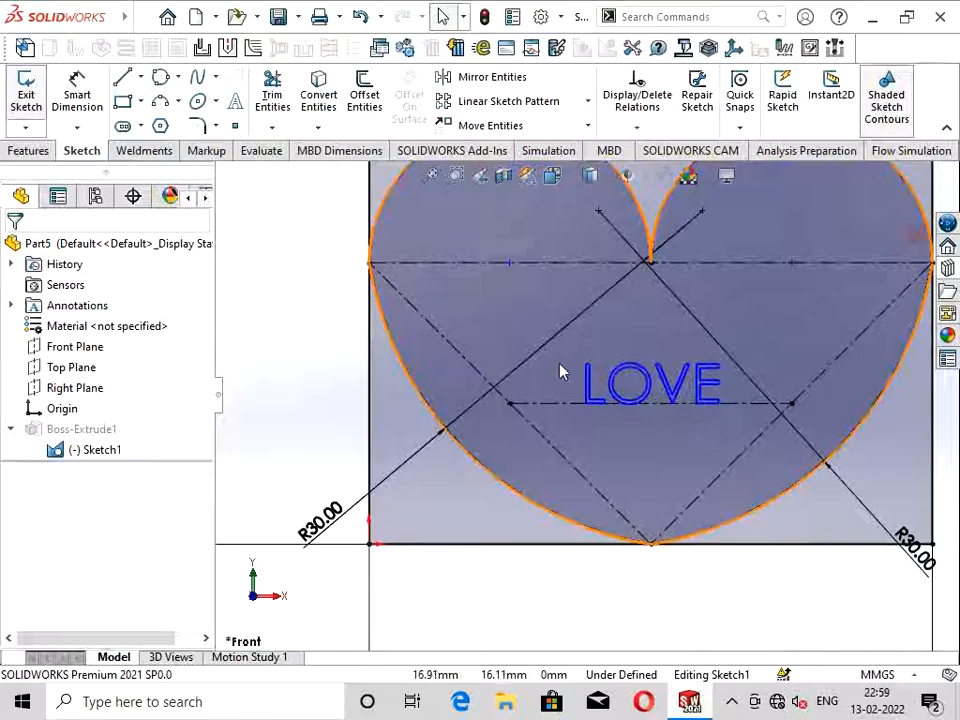
key("ctrl+z")
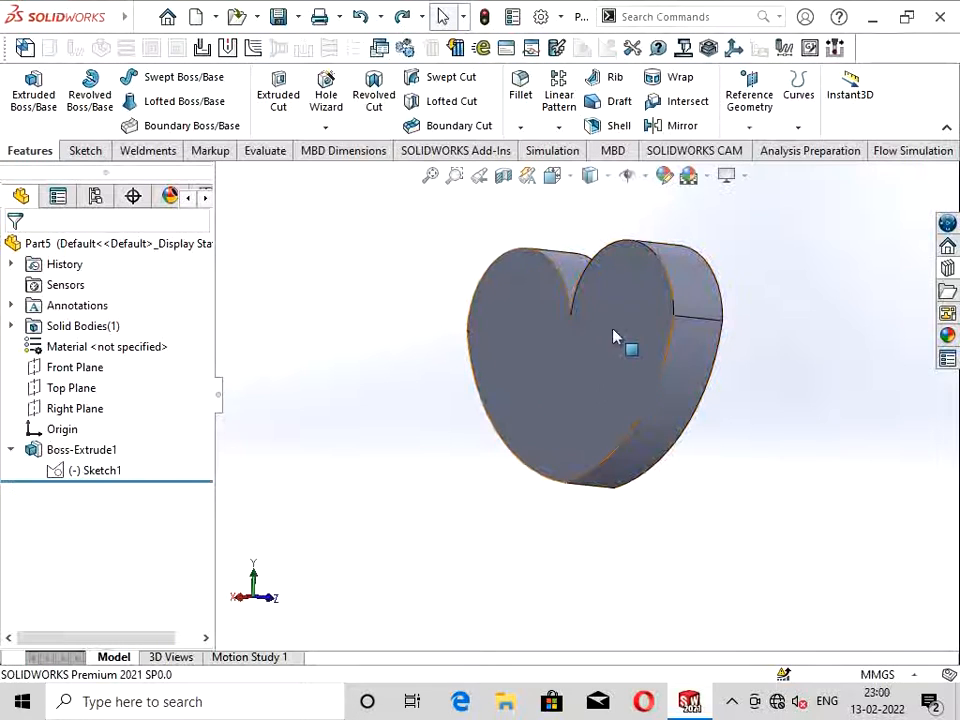
Step: Show the base sketch of the heart extrusion in the model
right_click(611, 396)
left_click(70, 472)
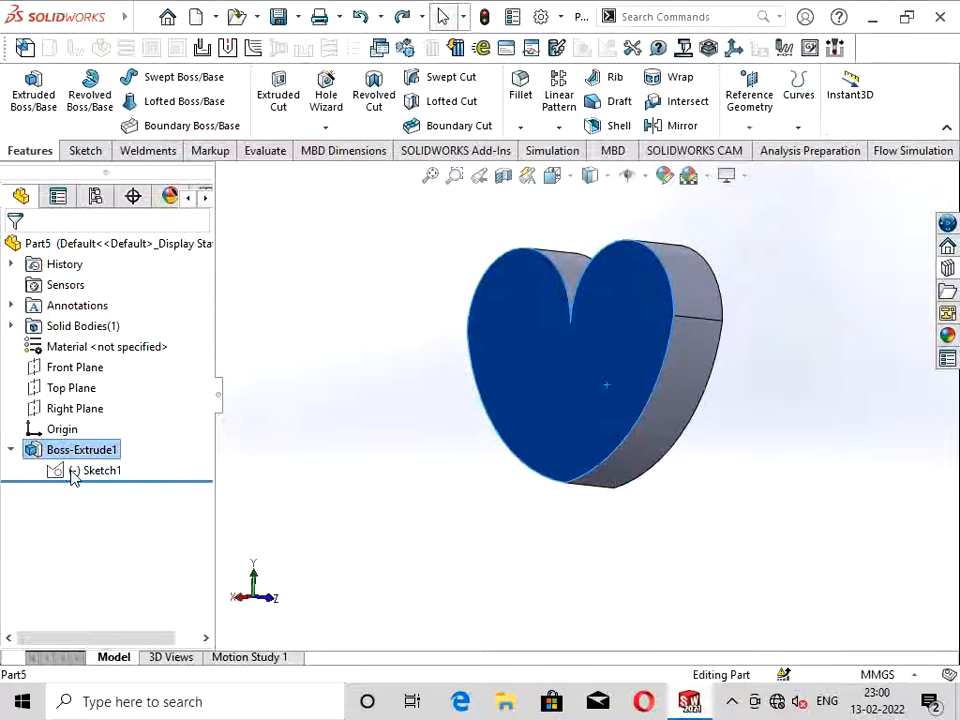
left_click(70, 471)
Step: Start a sketch on the heart's front face and draw a centerline between the endpoints of the short horizontal centerline under the LOVE text
middle_click_drag(571, 445, 438, 412)
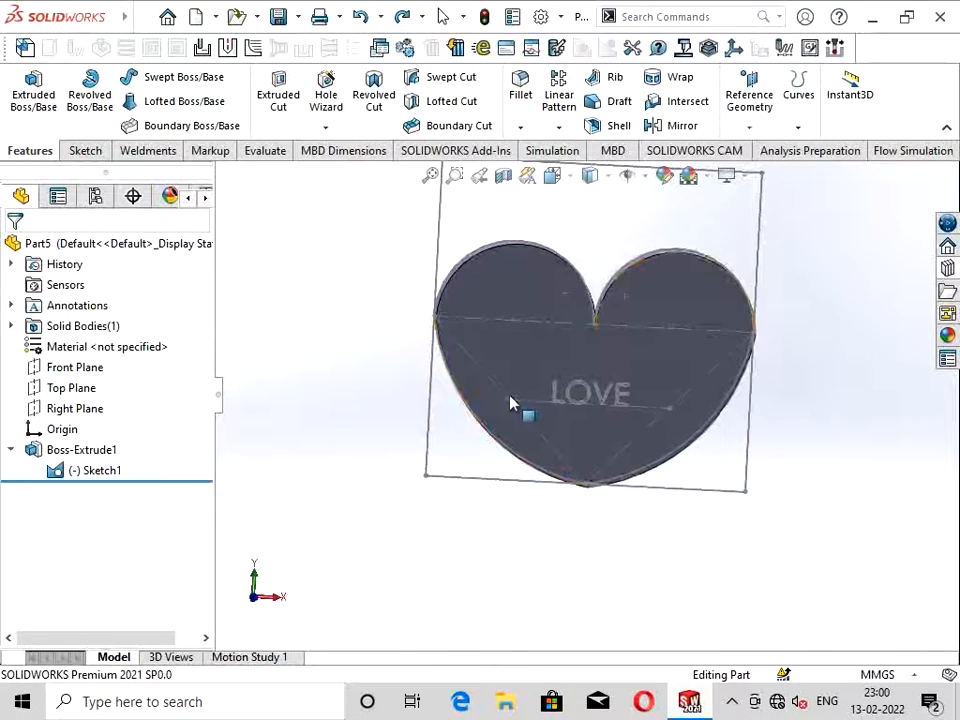
right_click(516, 401)
left_click(560, 181)
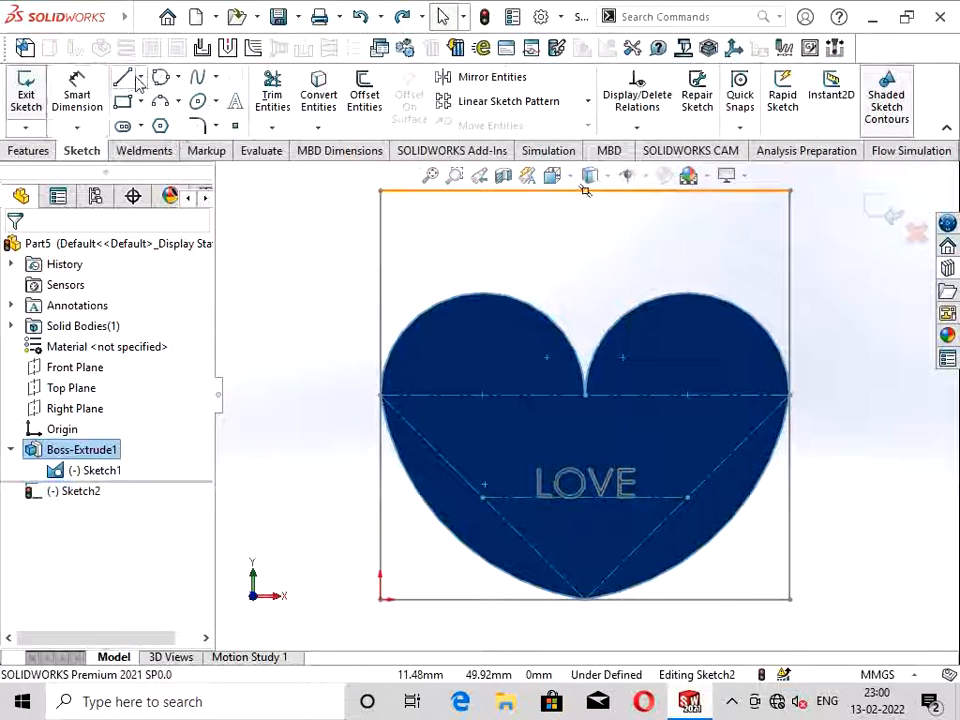
left_click(140, 80)
left_click(145, 121)
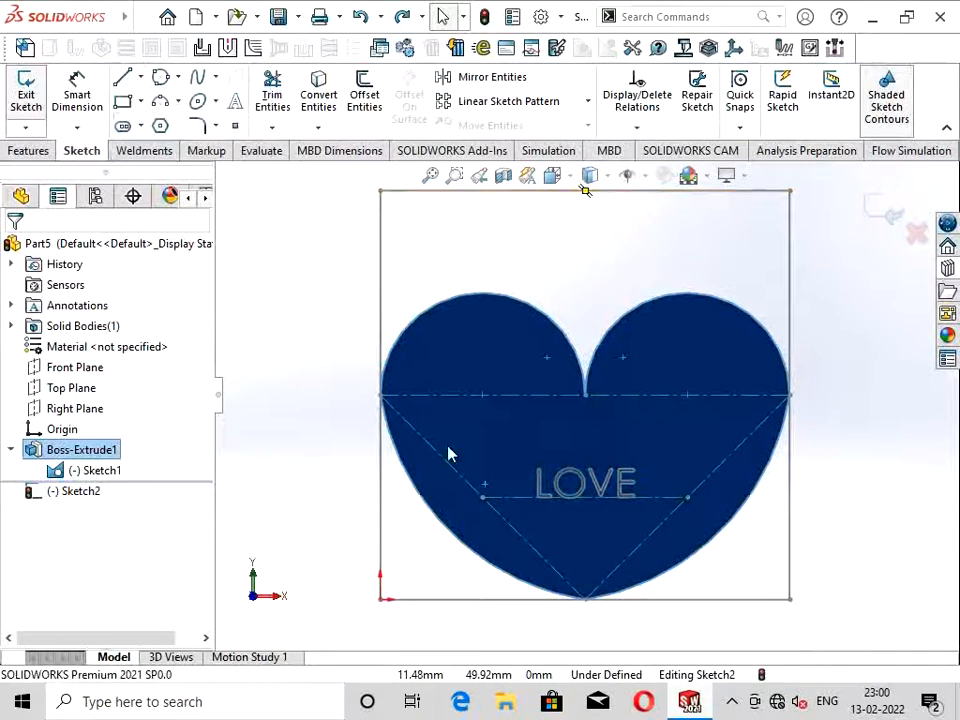
left_click(486, 499)
double_click(686, 497)
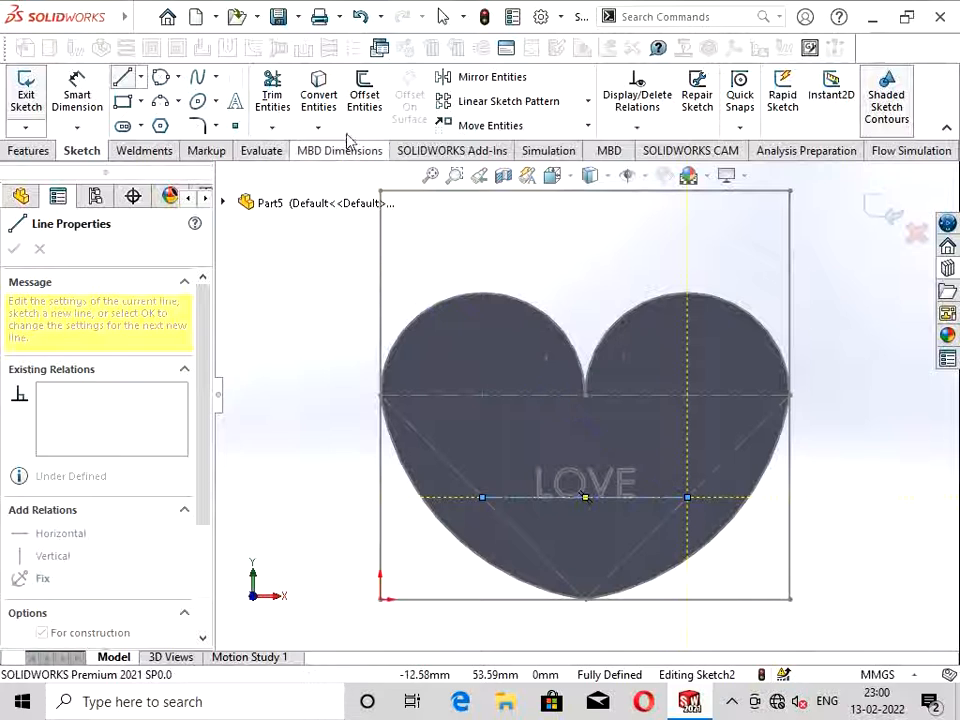
Step: Add the text "LOVE" along the new centerline on the front face and exit the sketch
left_click(236, 104)
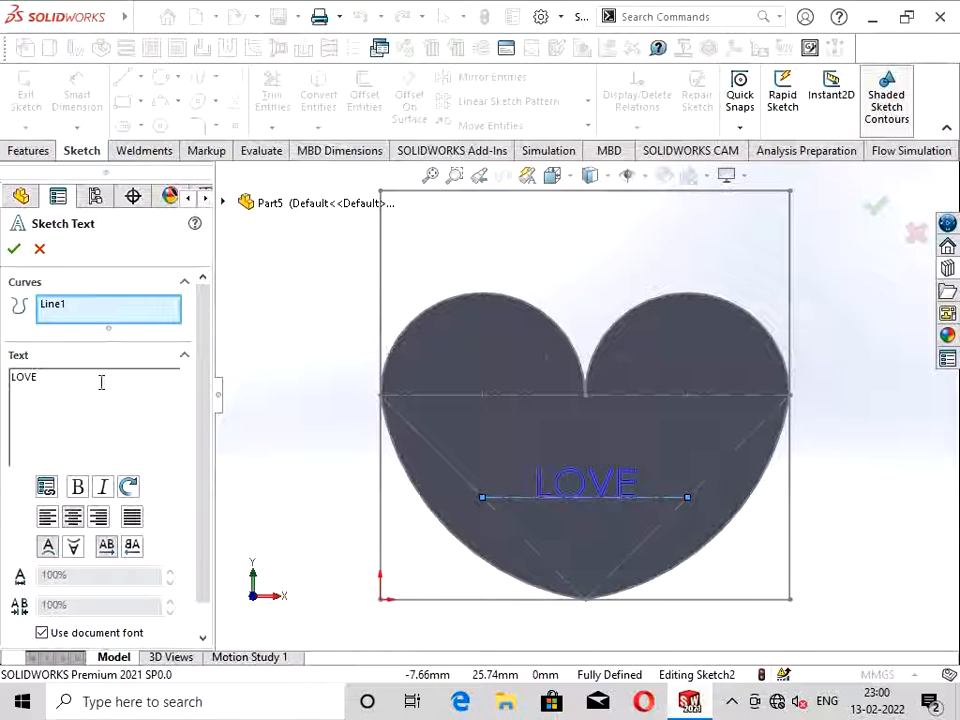
left_click(14, 250)
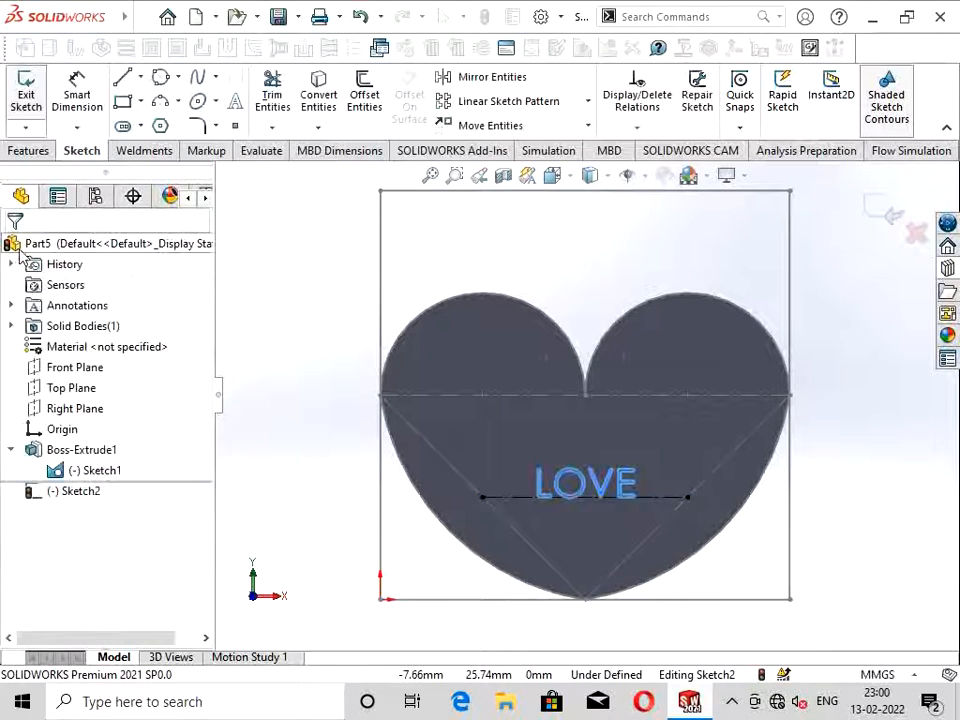
left_click(884, 222)
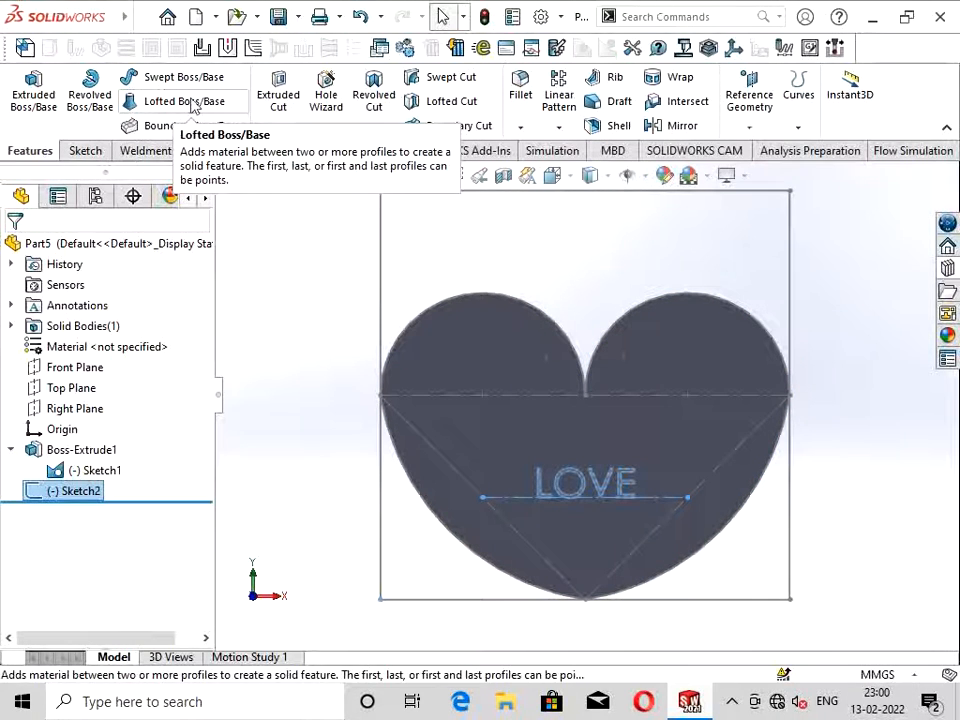
Step: Cut the LOVE text into the heart's front face with a blind Extruded Cut 5 mm deep
left_click(297, 126)
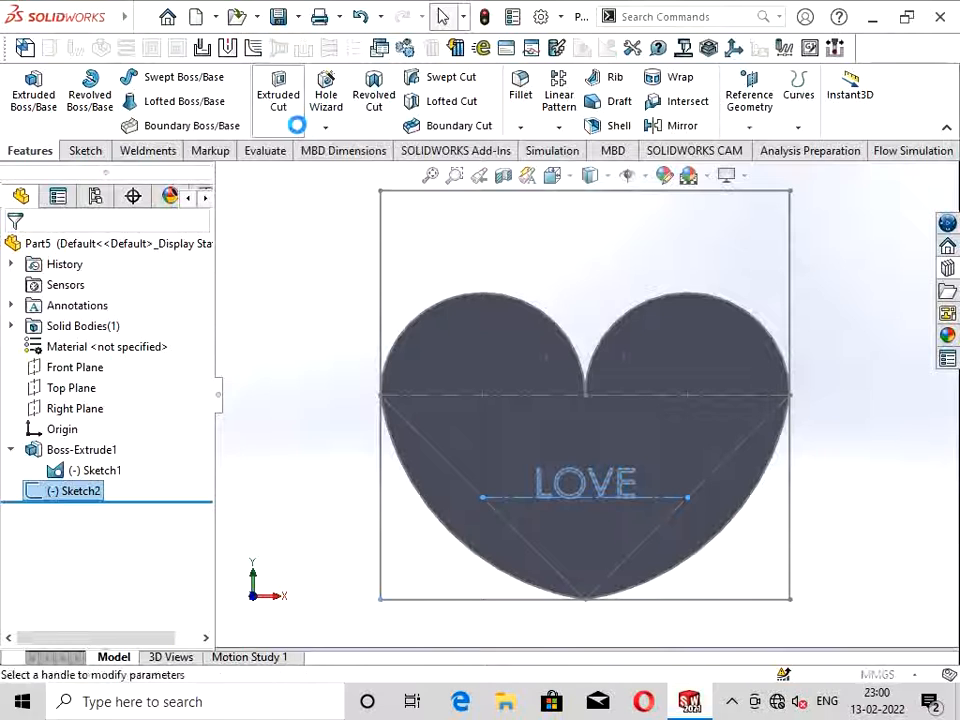
scroll(575, 425, "down", 3)
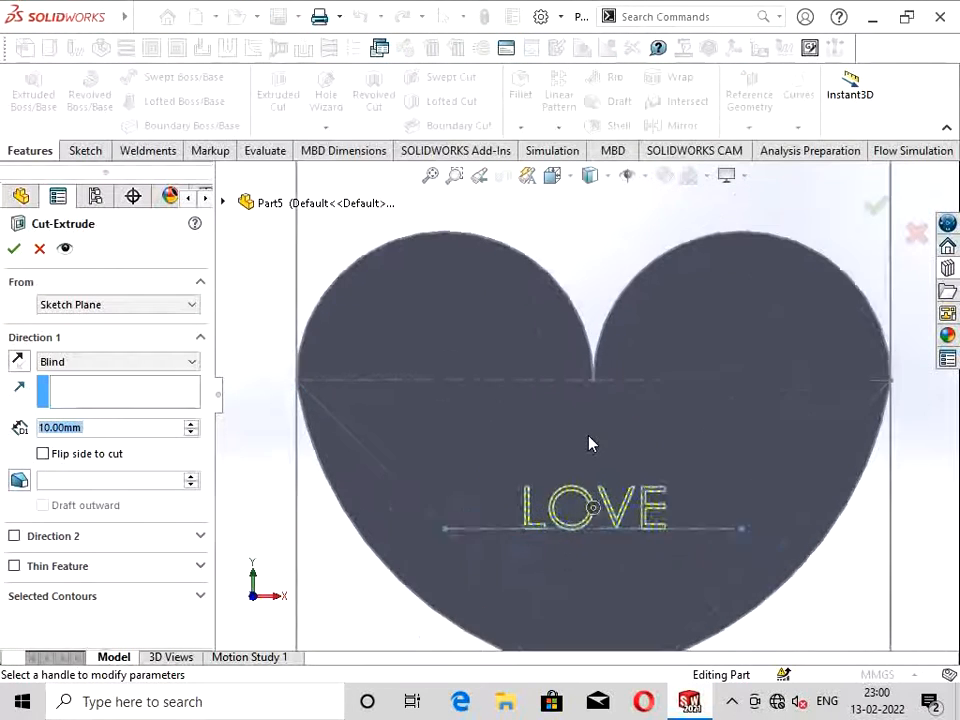
middle_click_drag(589, 444, 660, 438)
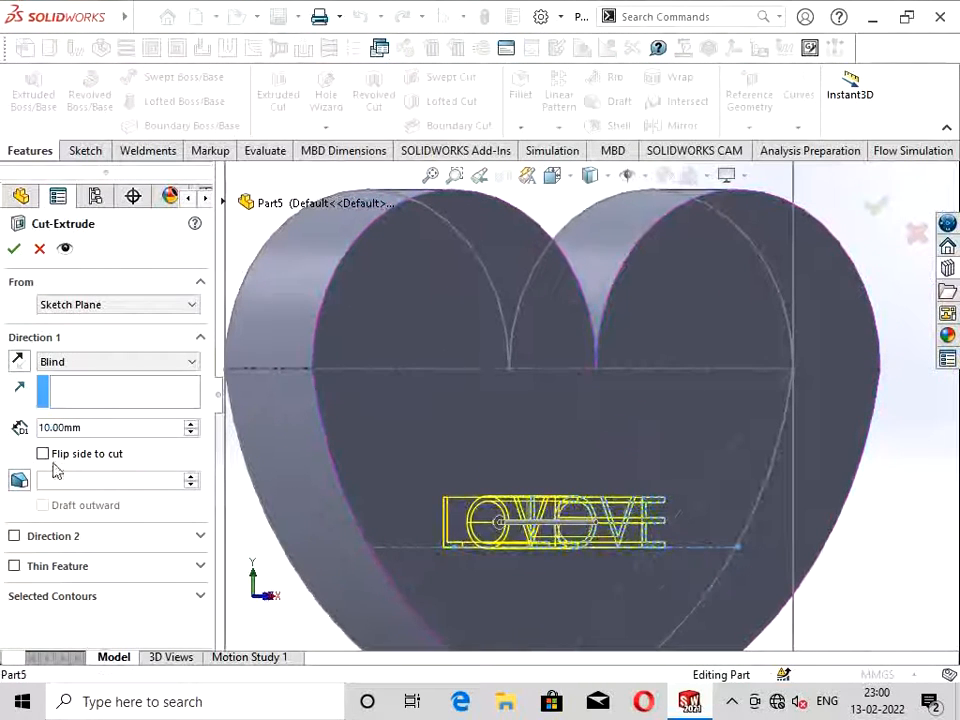
left_click(110, 426)
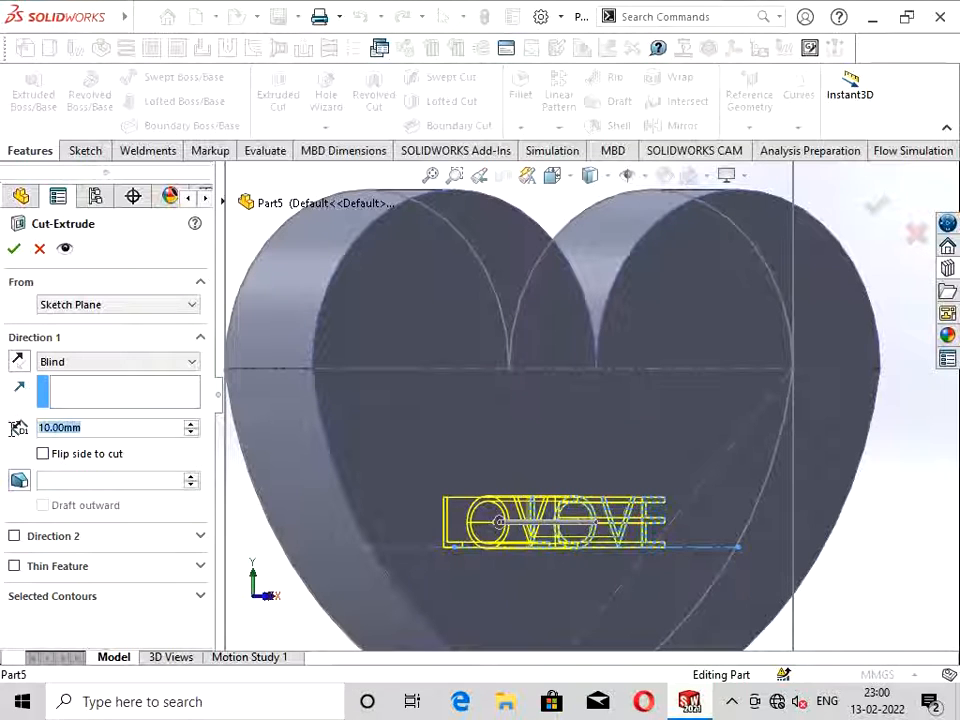
key("BackSpace")
type("5")
key("Return")
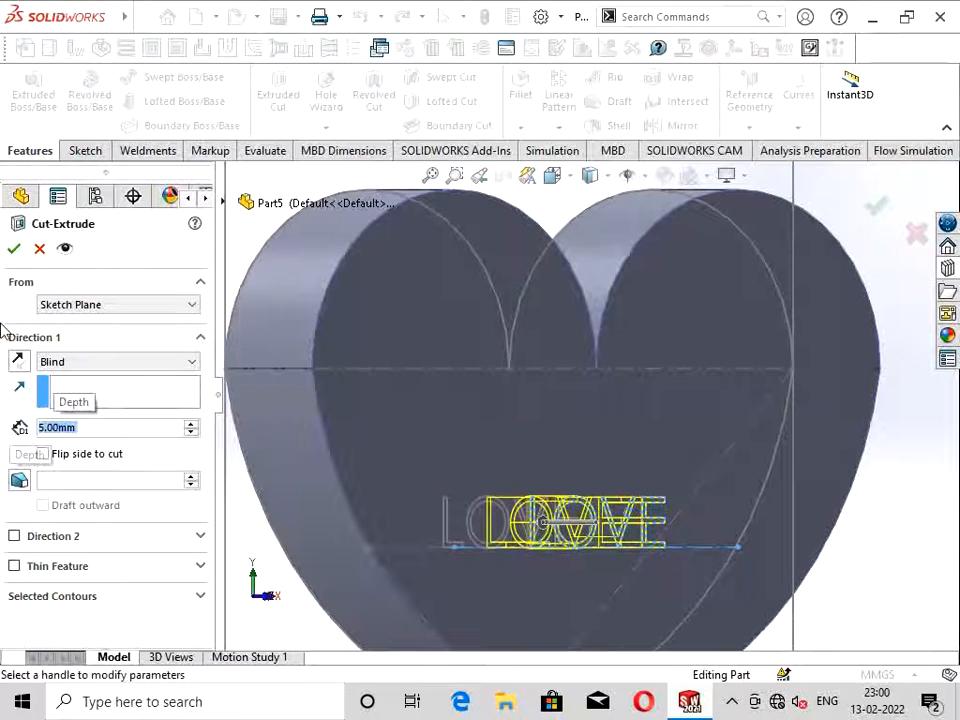
left_click(15, 249)
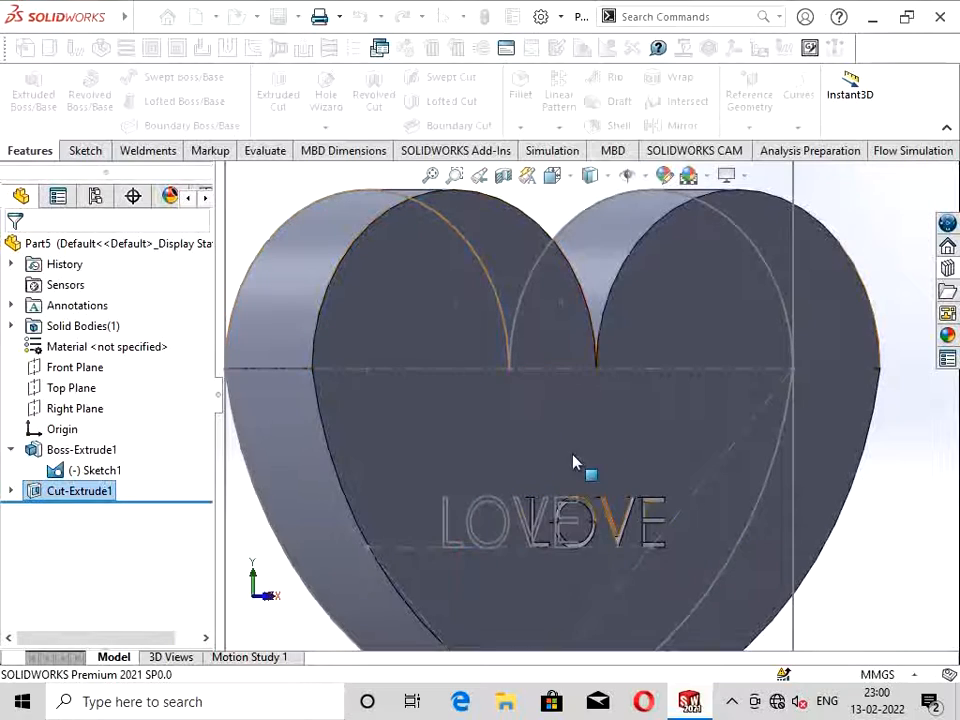
Step: Hide the base sketch of the heart extrusion in the model
right_click(95, 470)
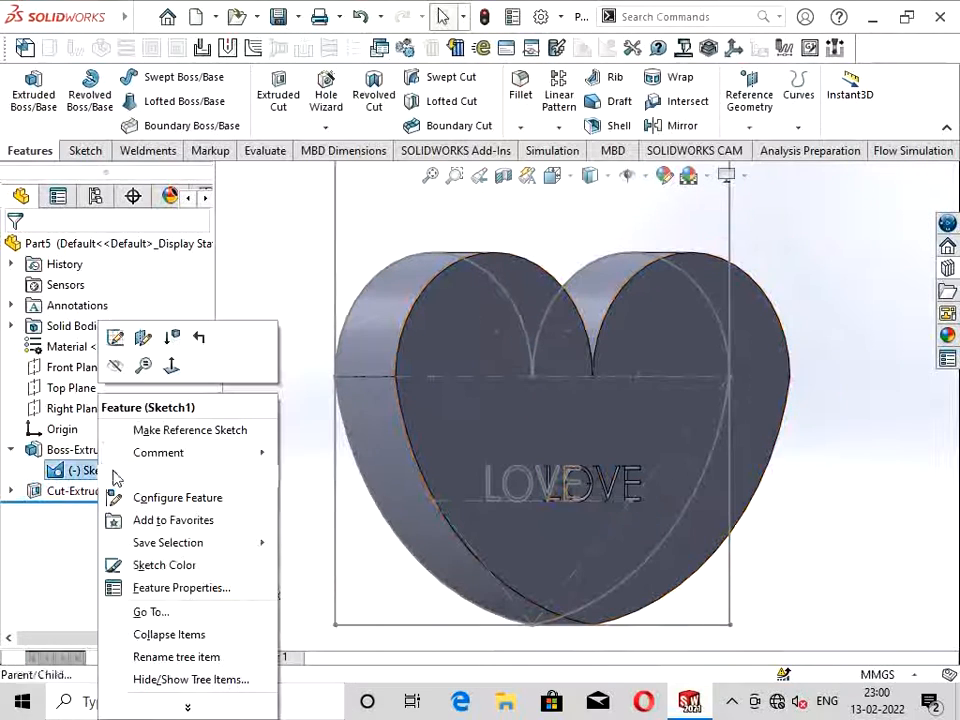
left_click(114, 370)
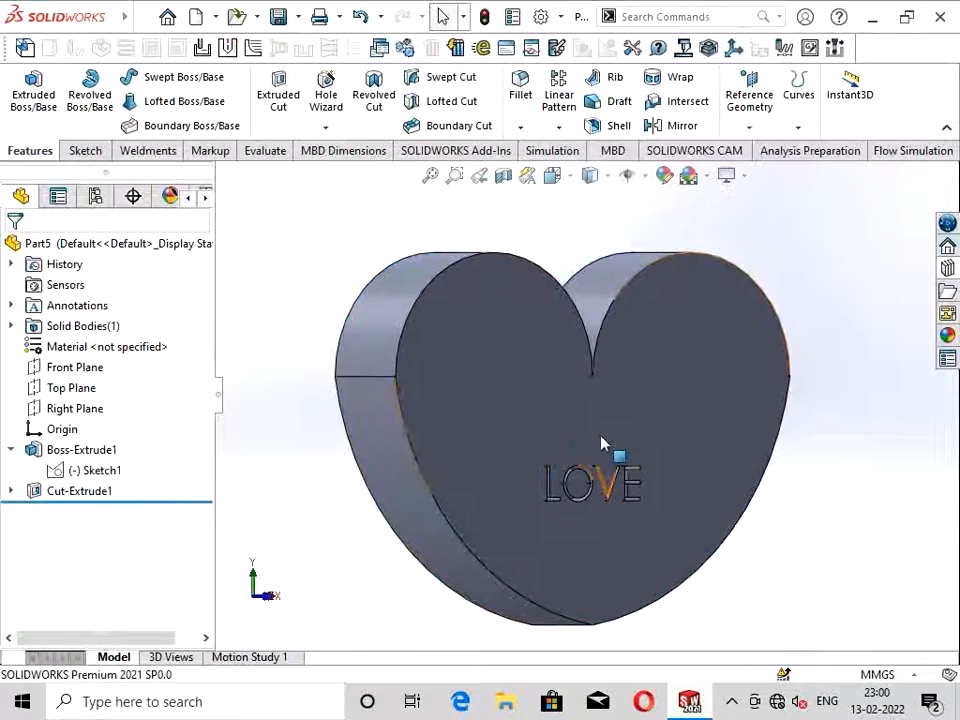
mouse_move(602, 441)
middle_mouse_down()
mouse_move(538, 444)
mouse_move(560, 441)
middle_mouse_up()
scroll(549, 450, "up", 5)
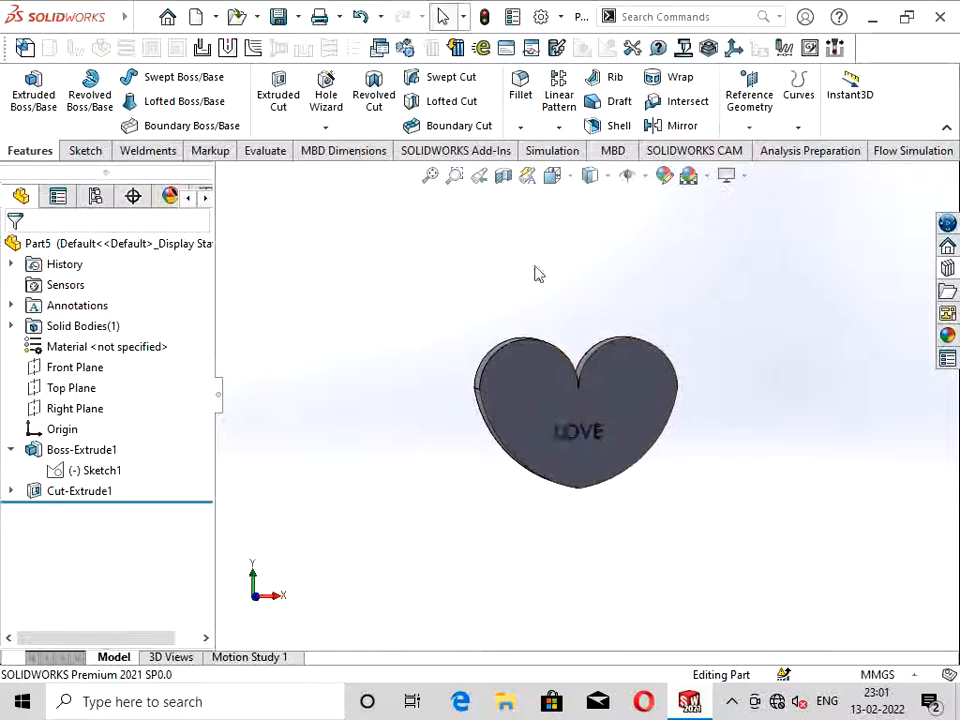
scroll(574, 409, "down", 5)
scroll(574, 409, "up", 4)
scroll(574, 405, "down", 1)
left_click(576, 400)
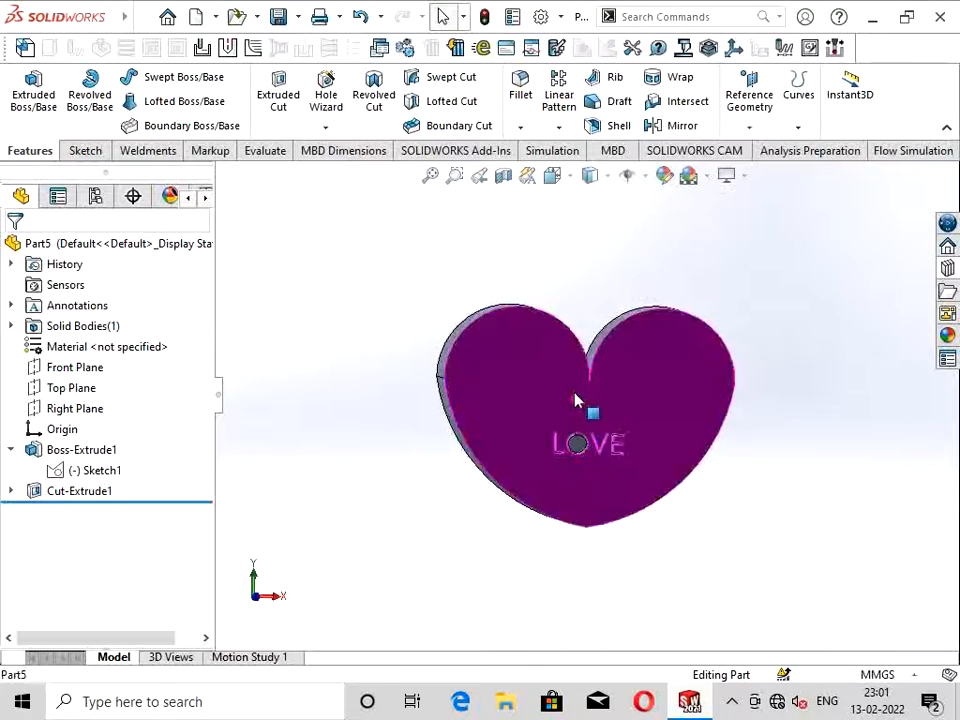
left_click(568, 390)
right_click(568, 390)
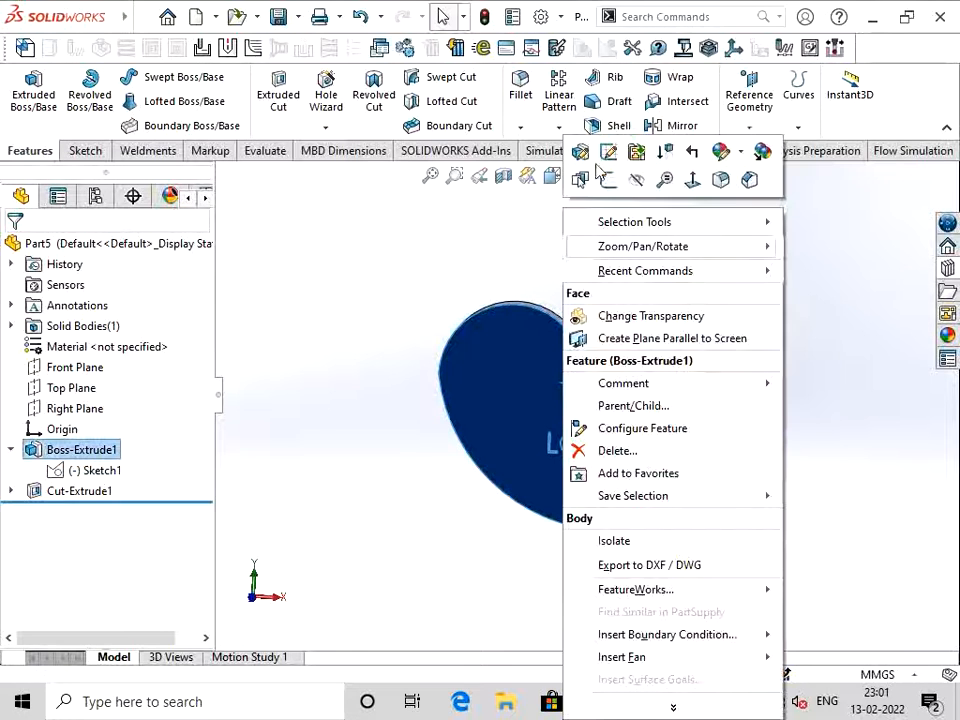
left_click(722, 160)
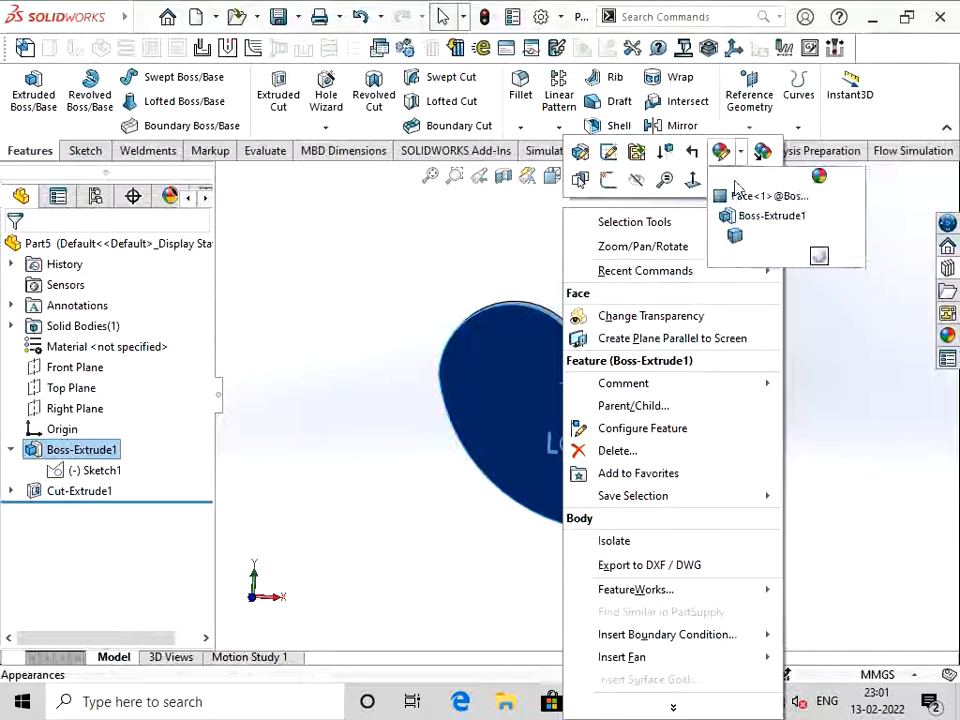
key("Escape")
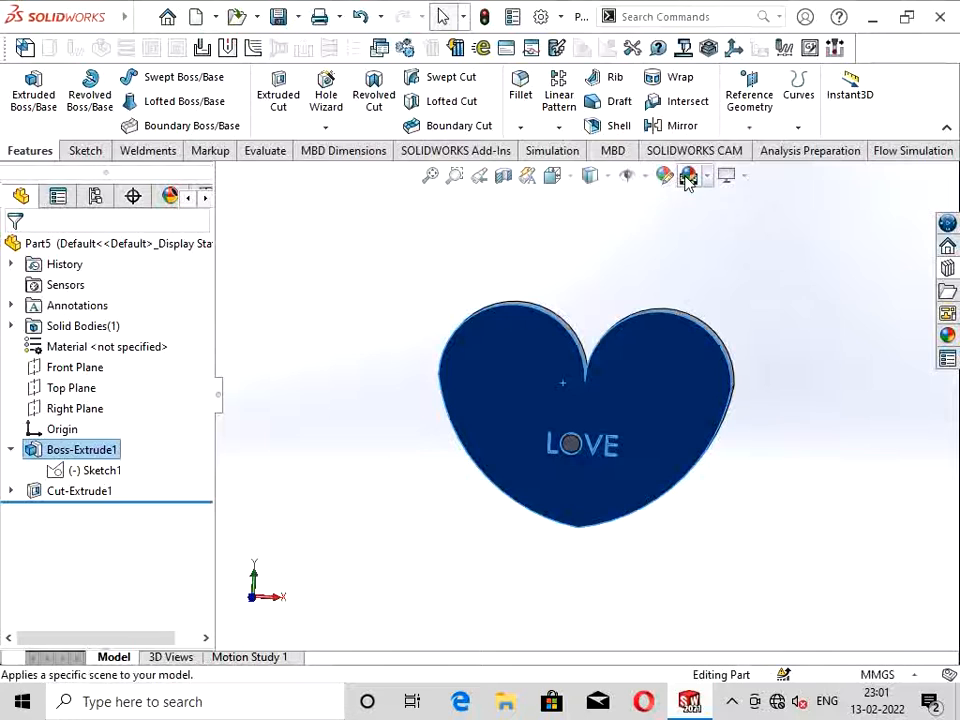
key("Escape")
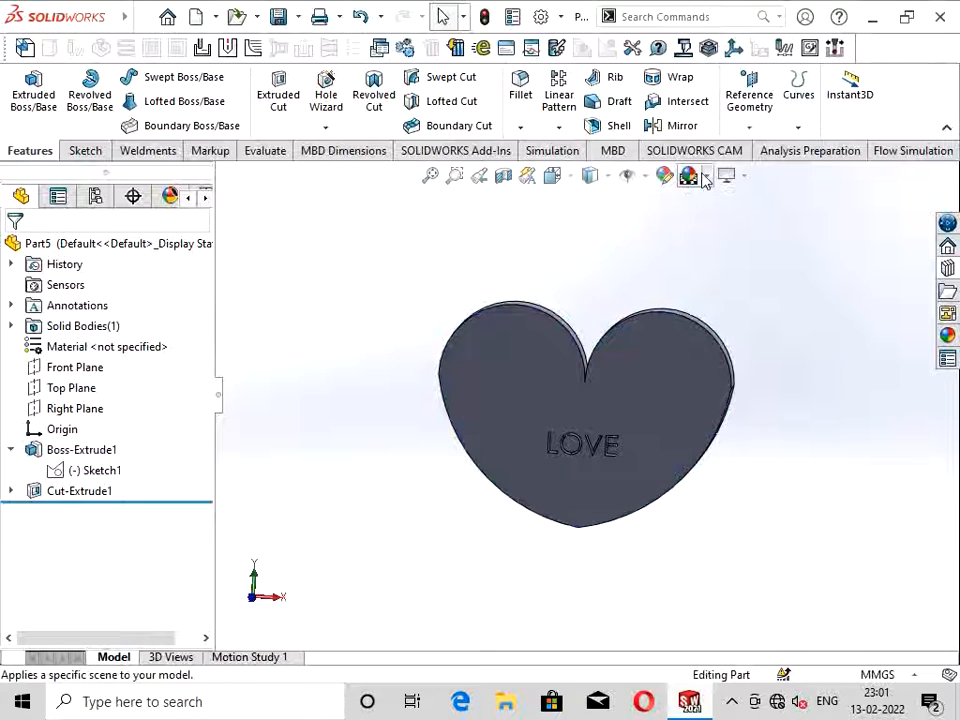
Step: Apply the standard red colour to the heart's front face only, instead of to the whole part
left_click(706, 177)
left_click(686, 178)
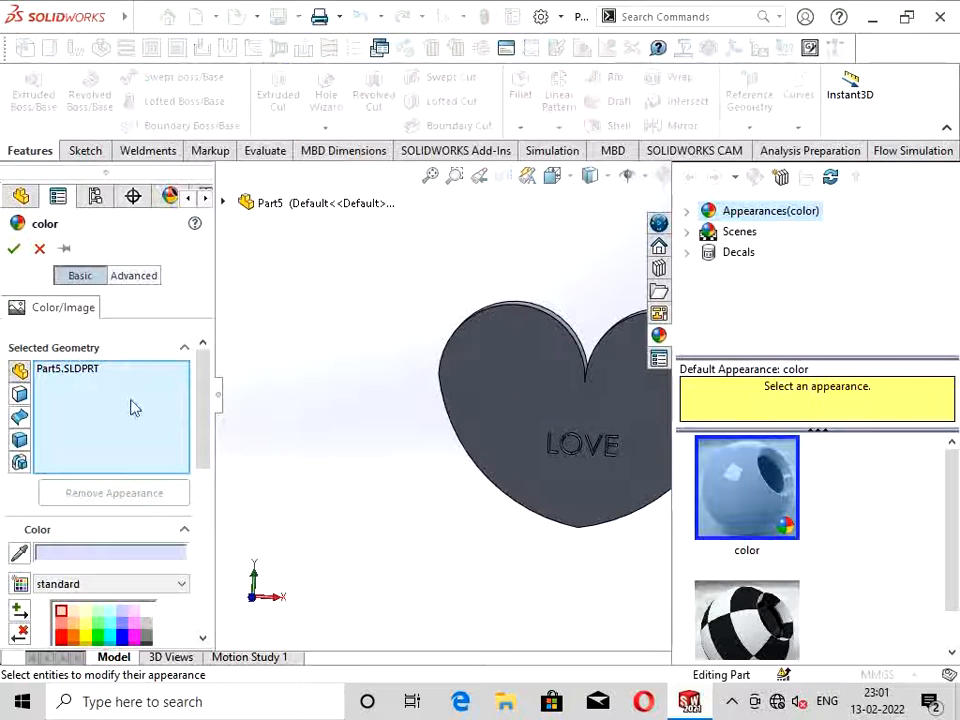
left_click(540, 386)
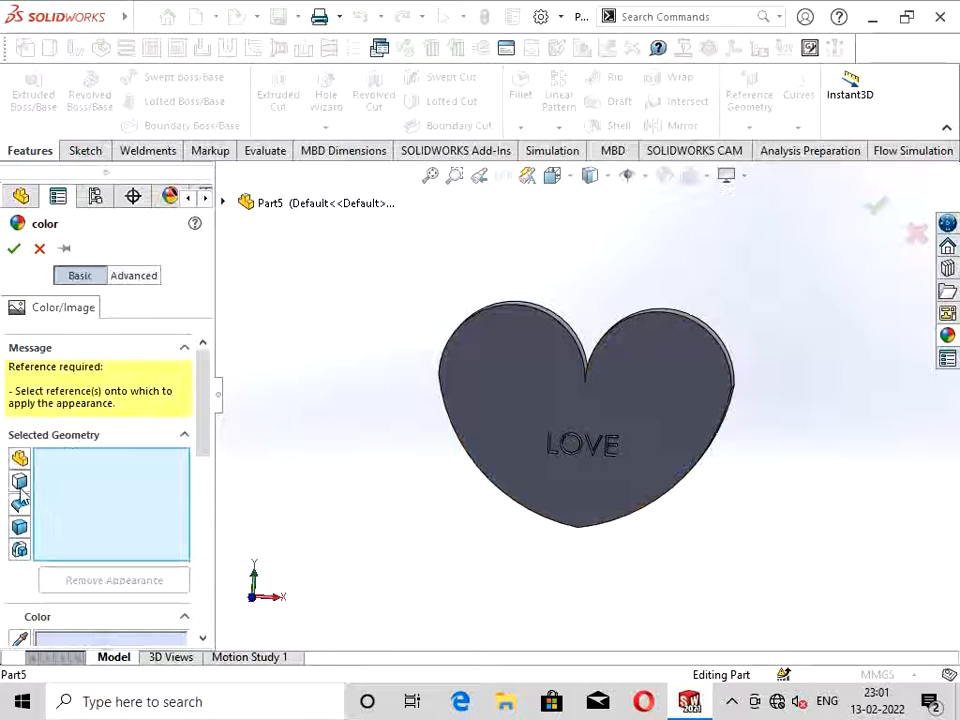
left_click(568, 370)
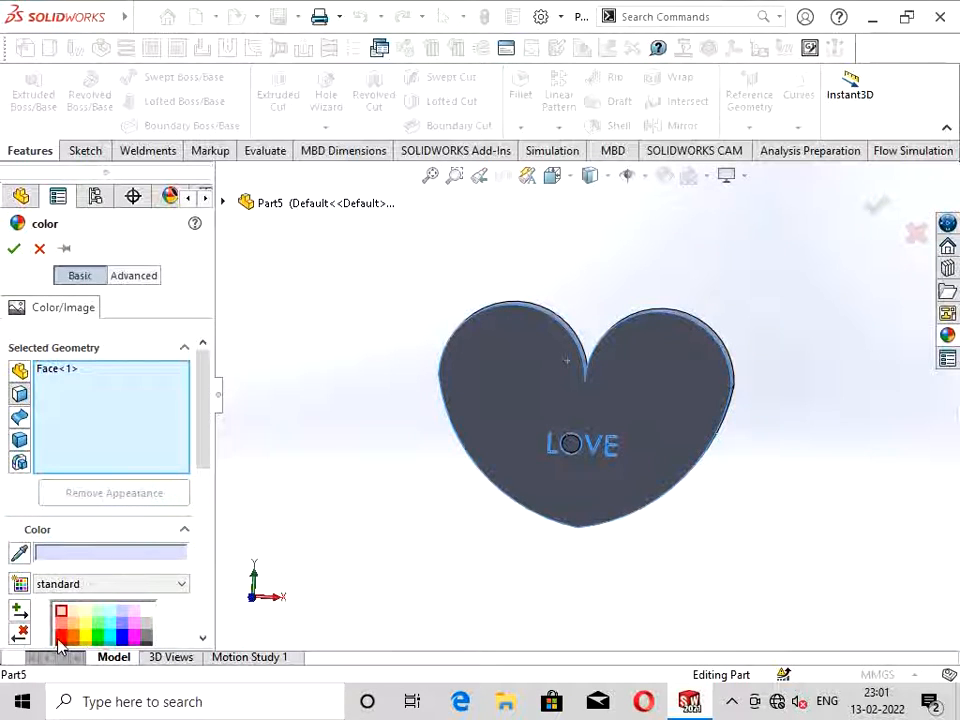
left_click(58, 638)
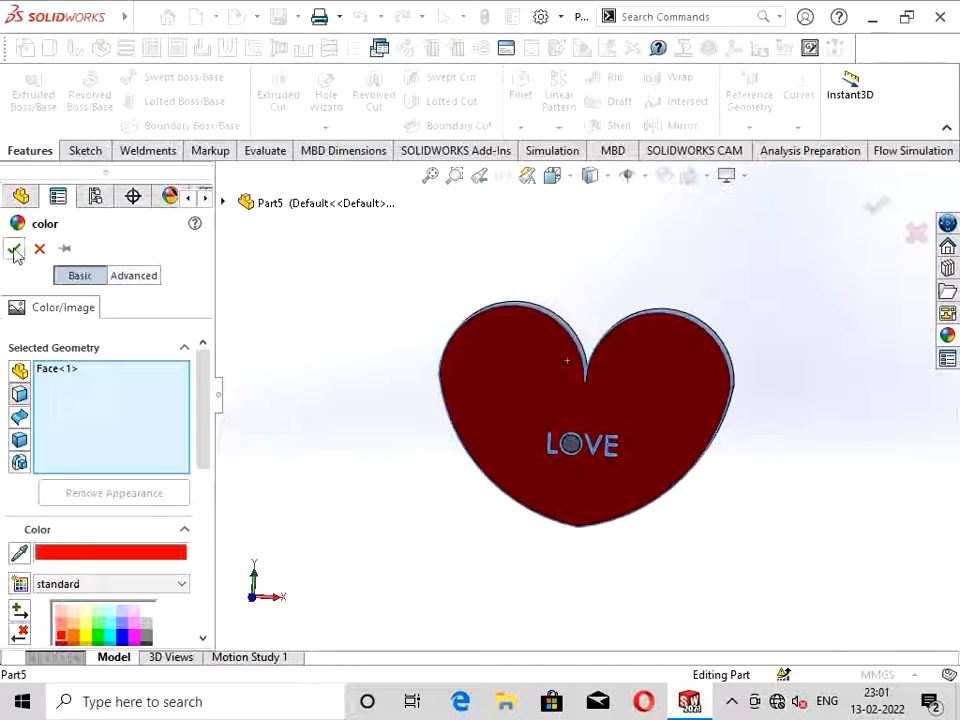
left_click(15, 250)
Step: Try to select the recessed faces of the engraved LOVE letters for recolouring
scroll(565, 420, "down", 6)
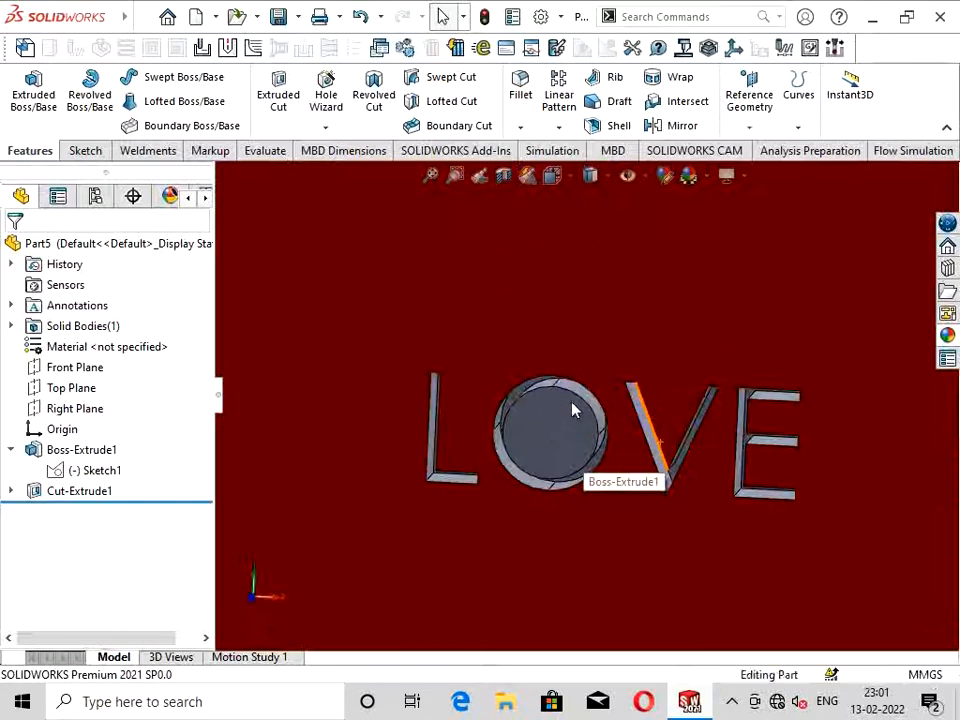
scroll(568, 400, "down", 6)
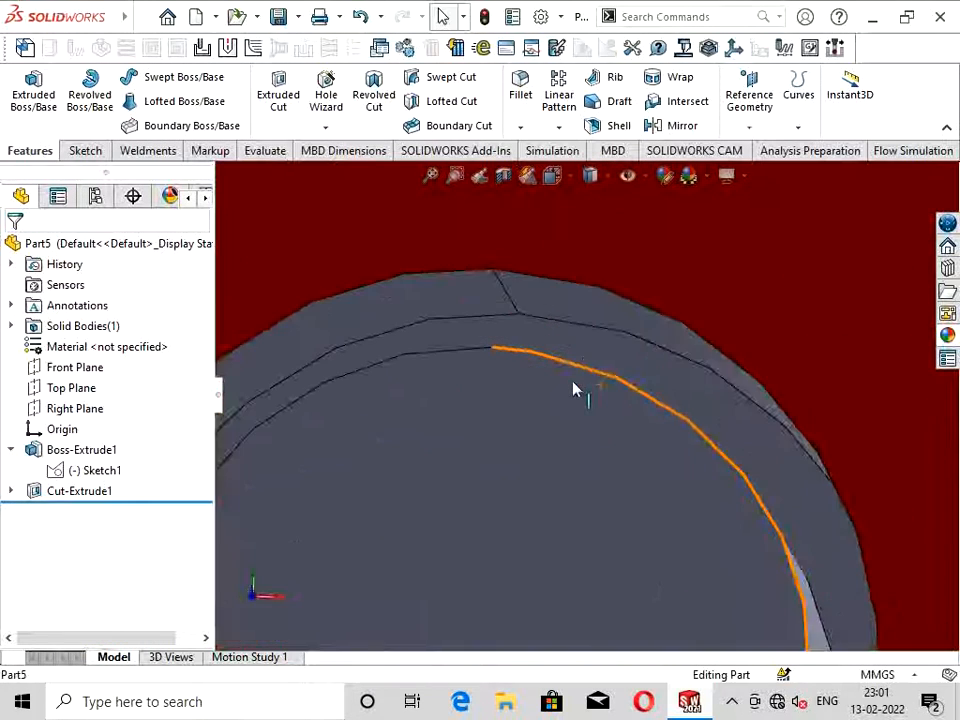
left_click(594, 360)
scroll(592, 360, "up", 5)
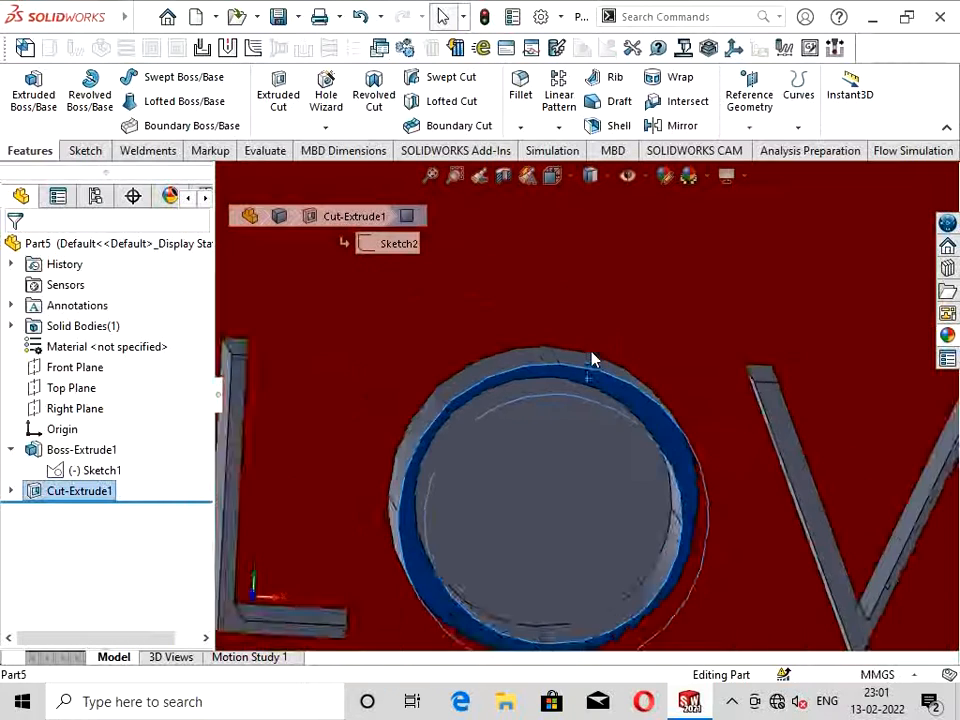
scroll(585, 370, "up", 3)
scroll(433, 427, "down", 6)
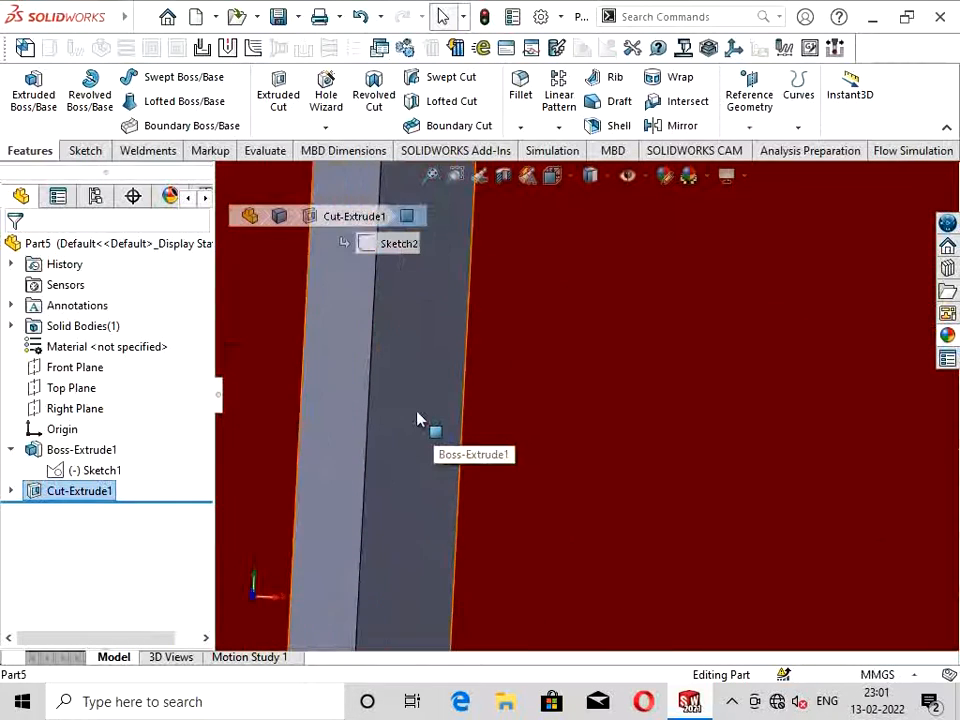
right_click(418, 419)
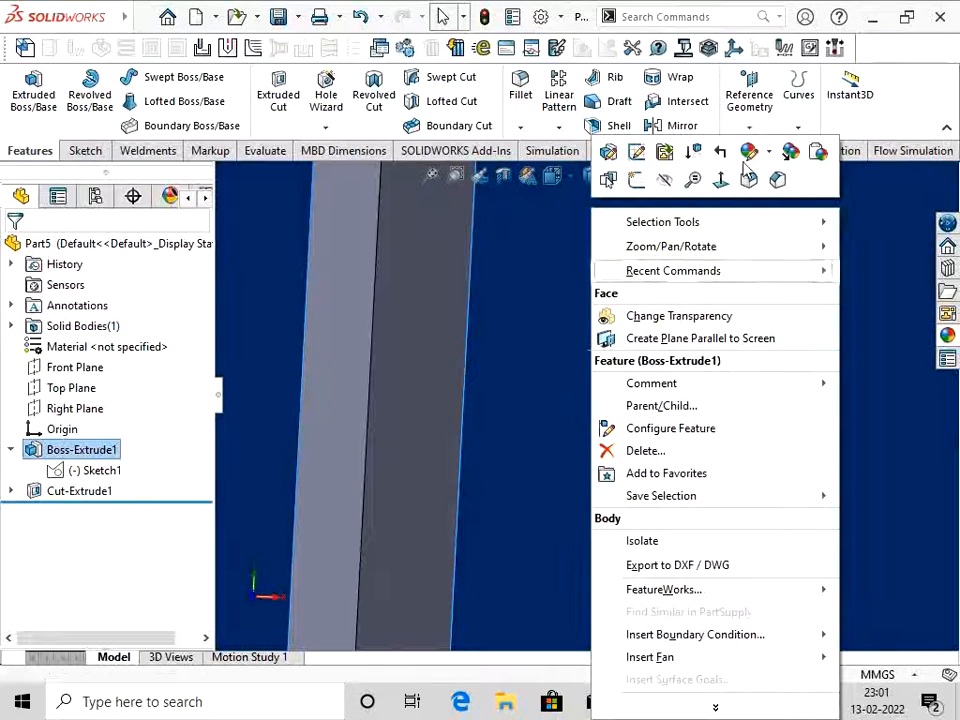
left_click(529, 302)
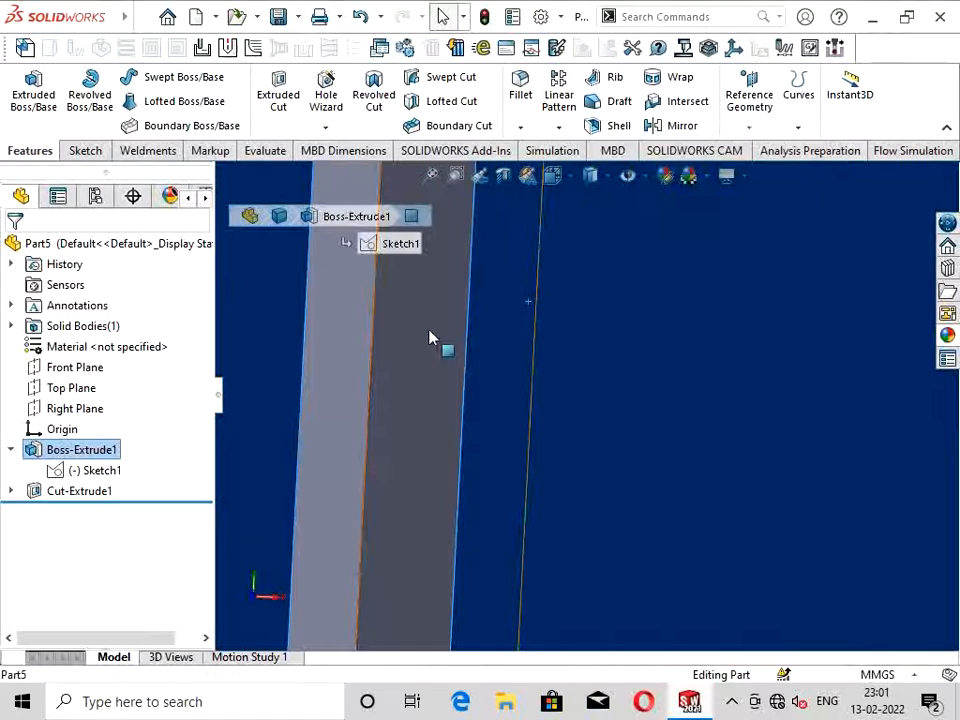
scroll(431, 337, "up", 6)
scroll(765, 392, "down", 6)
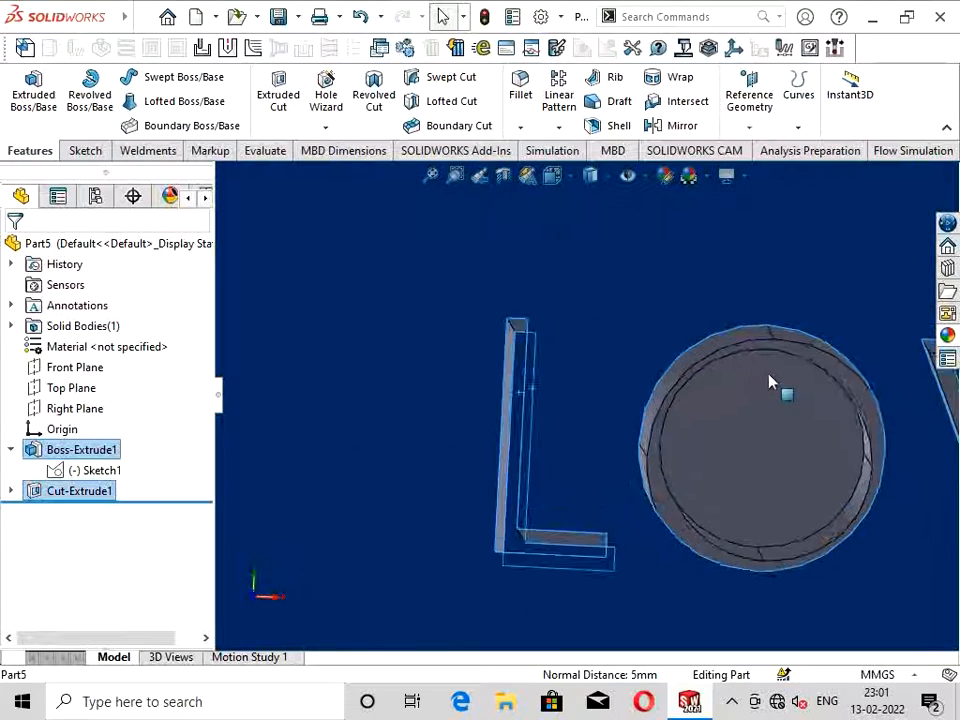
scroll(800, 343, "up", 2)
scroll(802, 345, "up", 4)
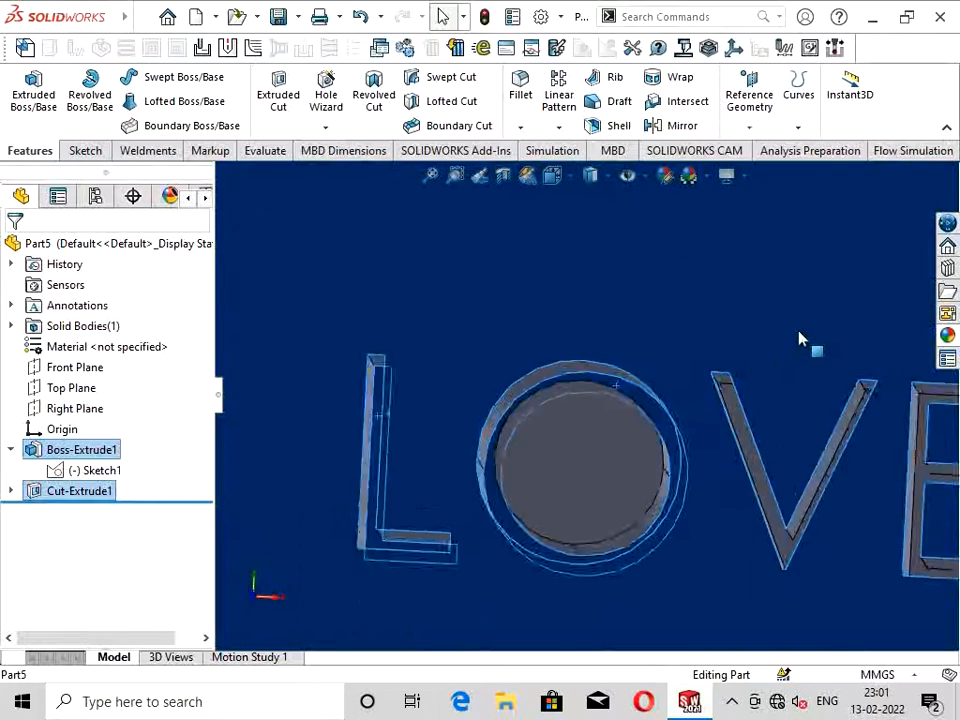
scroll(574, 489, "down", 5)
scroll(525, 501, "down", 3)
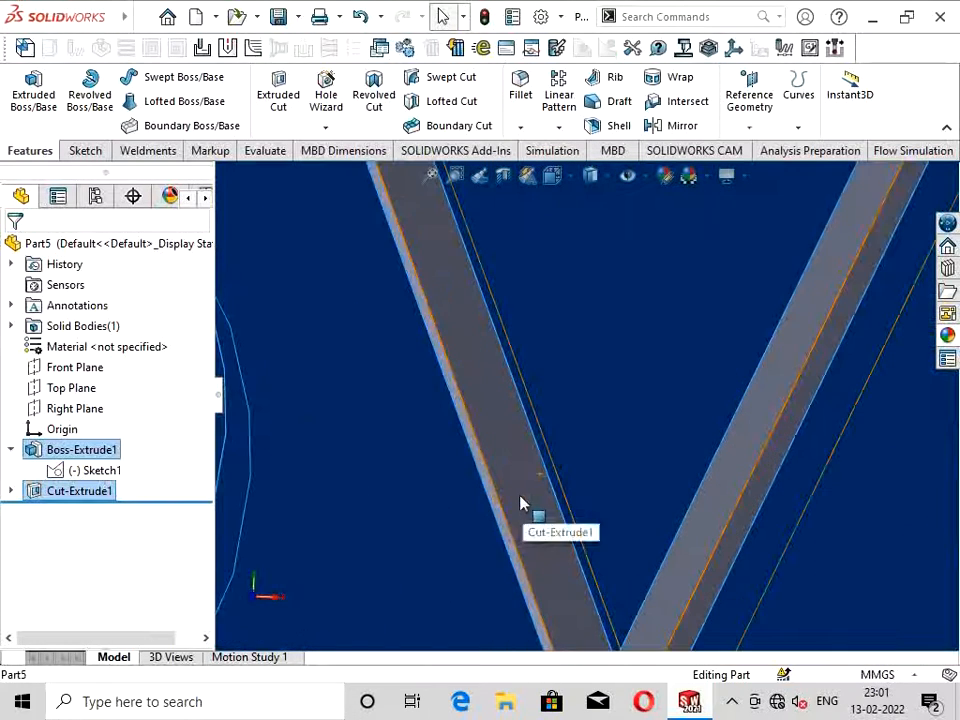
scroll(520, 503, "up", 6)
scroll(650, 432, "down", 6)
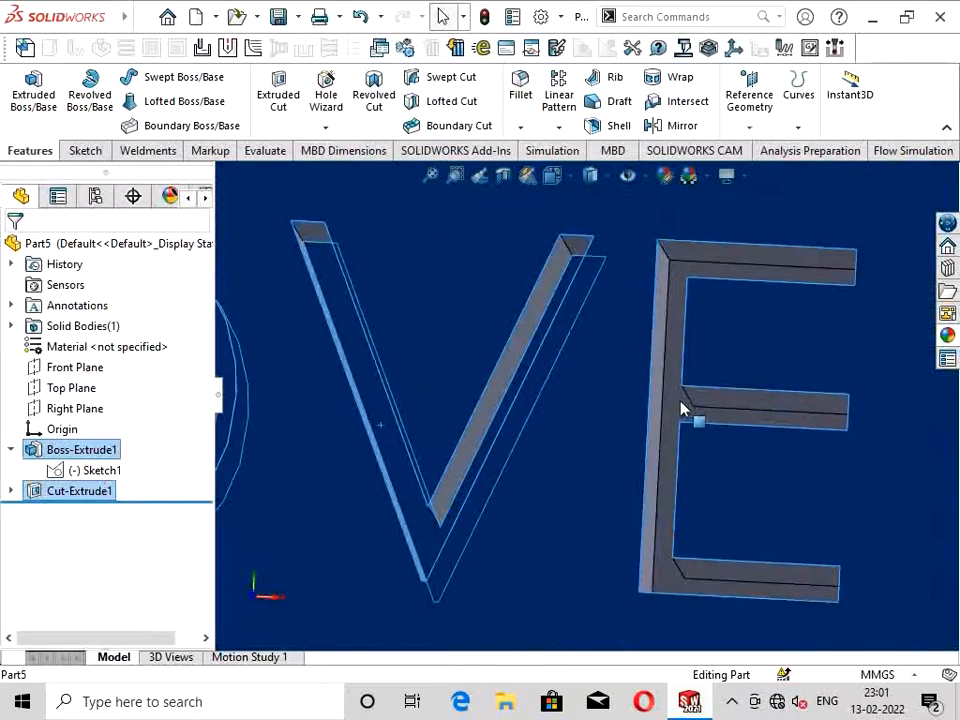
scroll(662, 420, "up", 7)
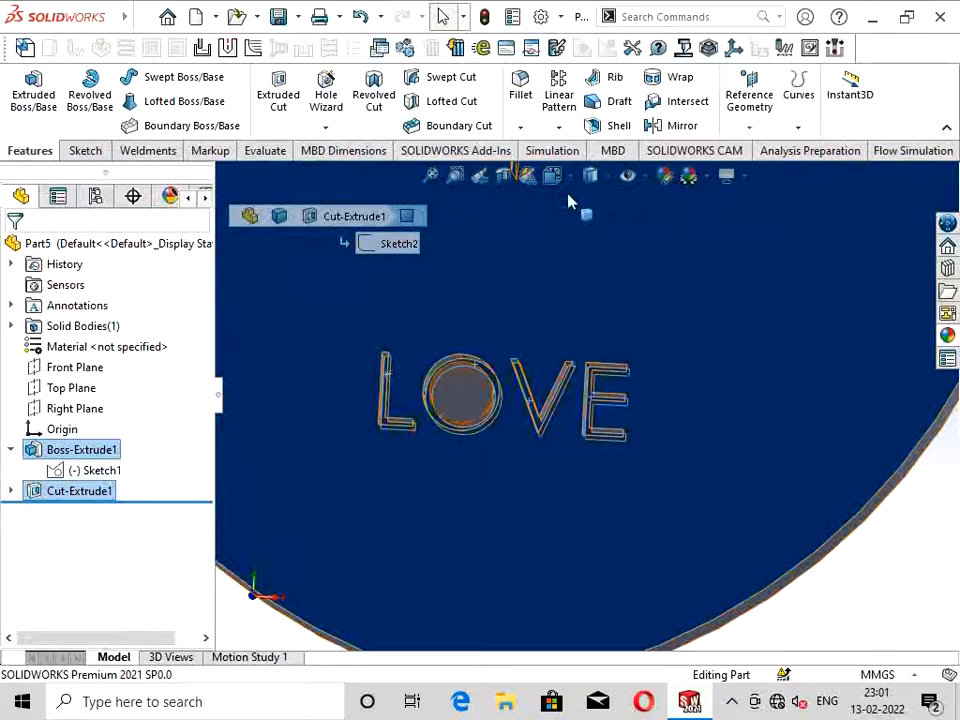
Step: Apply a scene with a white background and add the recessed faces of L and O to the part's appearance selection
left_click(682, 185)
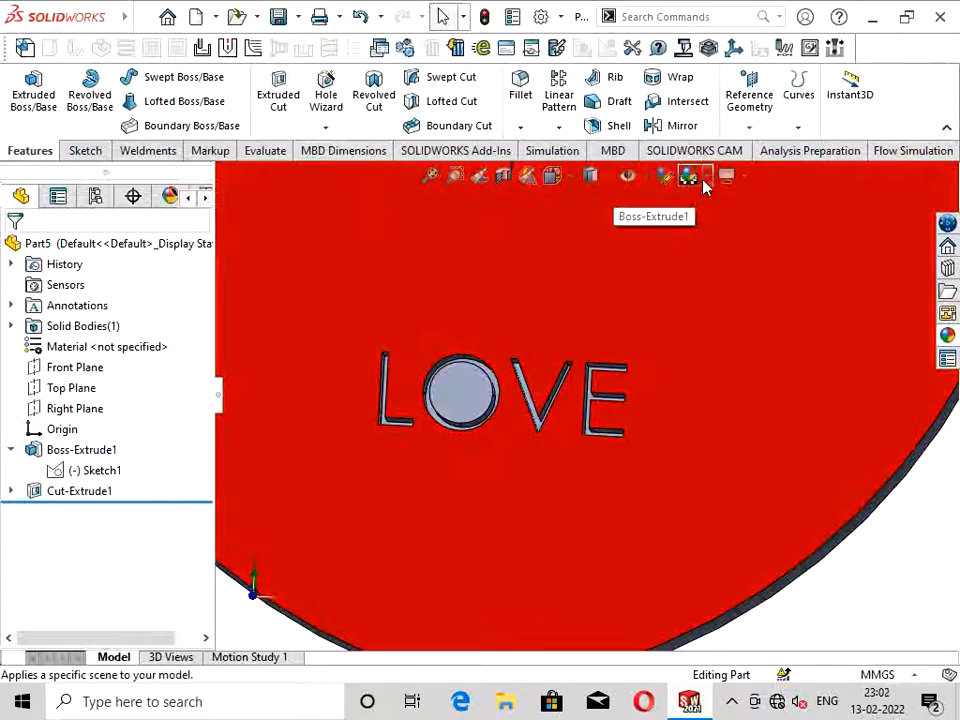
left_click(690, 177)
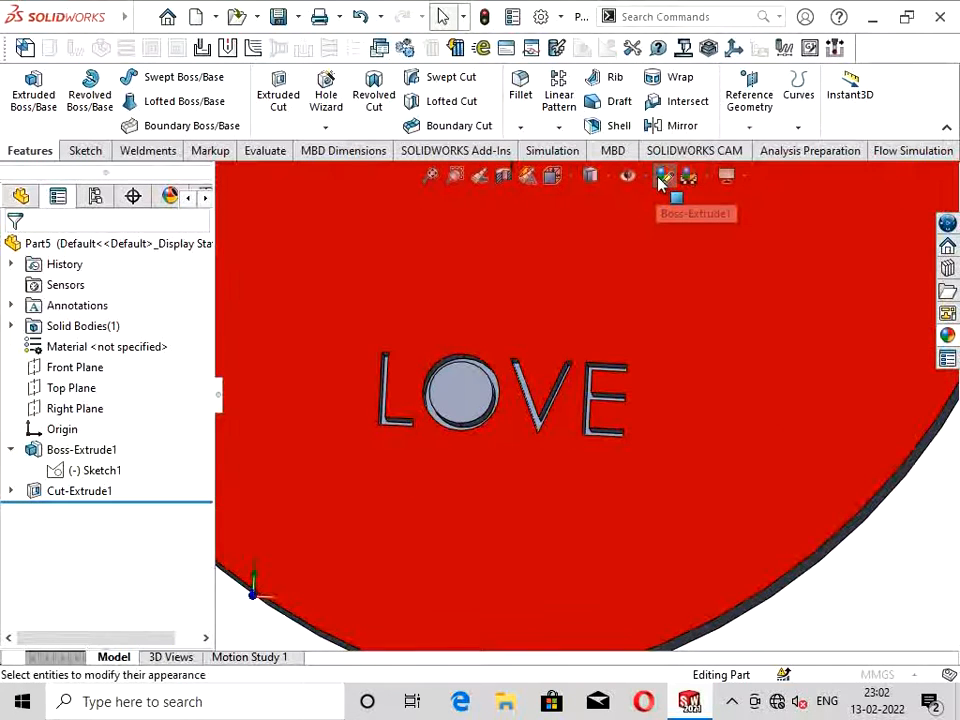
left_click(662, 178)
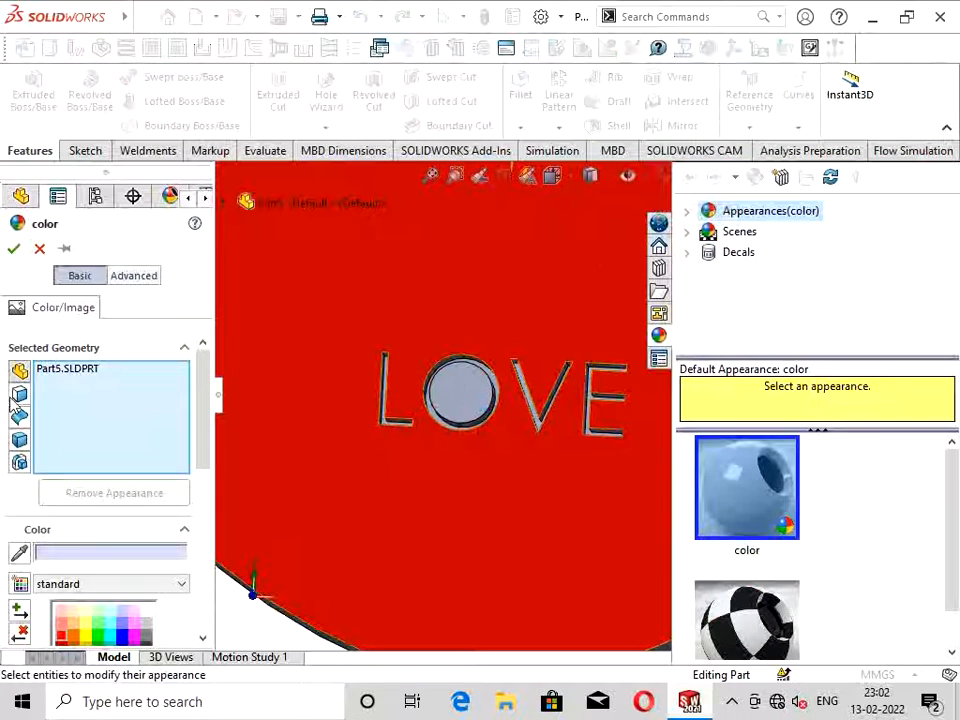
scroll(420, 380, "up", 5)
scroll(470, 368, "up", 3)
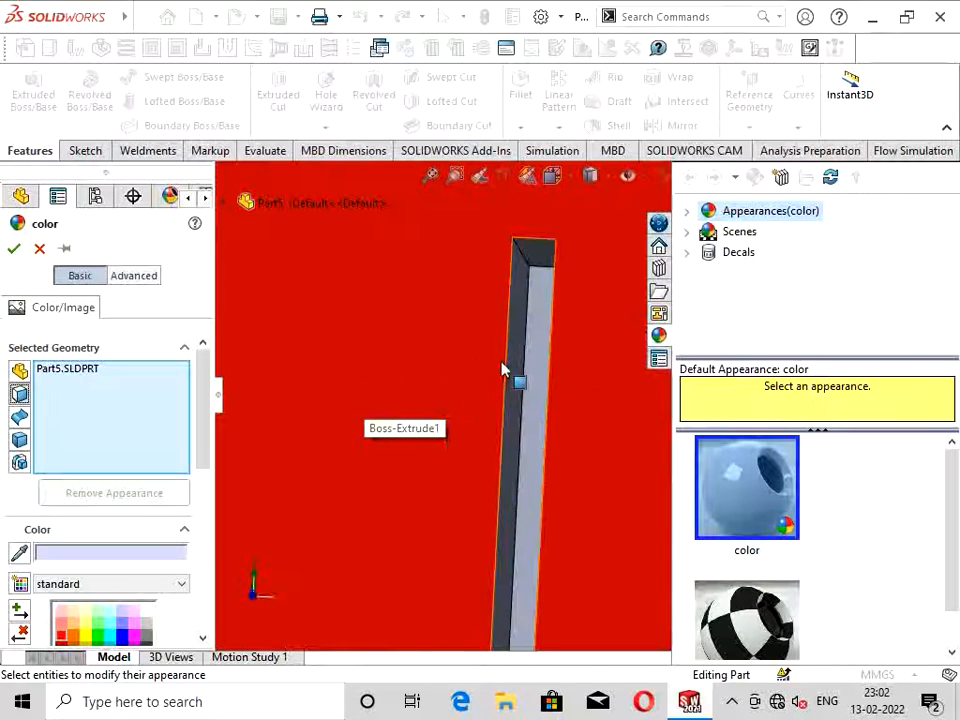
left_click(536, 360)
scroll(540, 360, "down", 4)
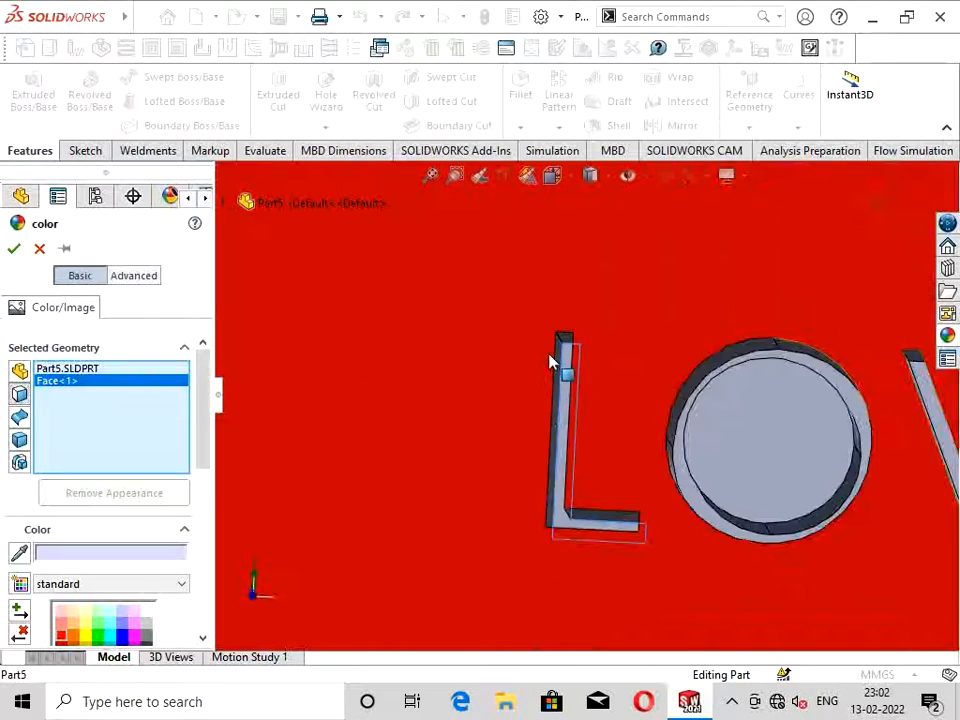
scroll(685, 445, "up", 4)
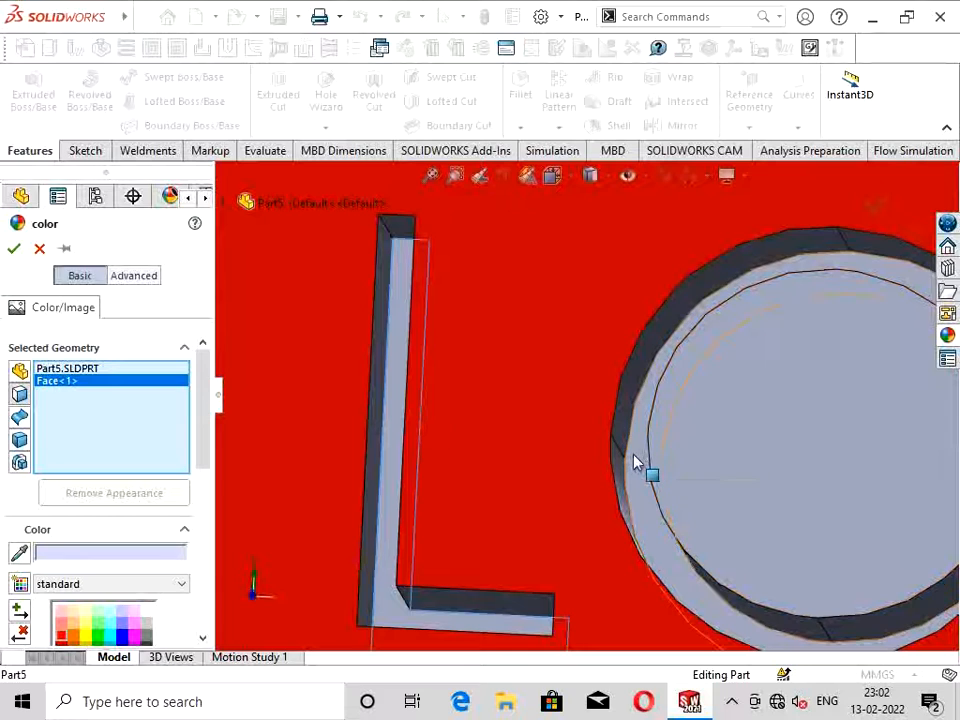
left_click(640, 462)
Step: Add the recessed faces of the letters V and E to the part's appearance selection
scroll(636, 462, "down", 2)
scroll(635, 462, "down", 3)
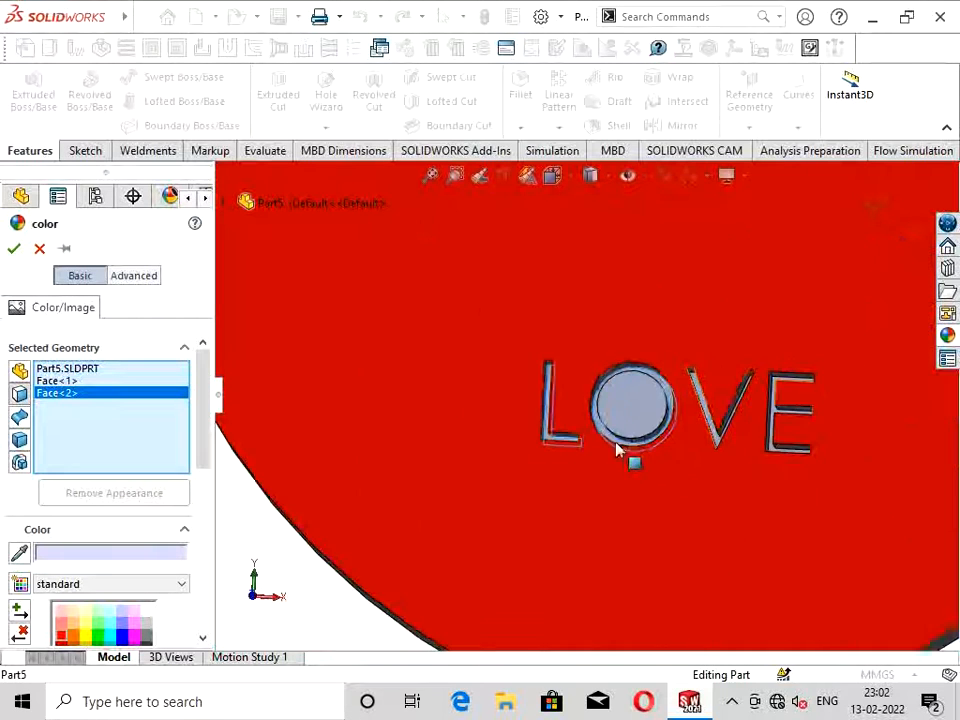
scroll(735, 411, "up", 5)
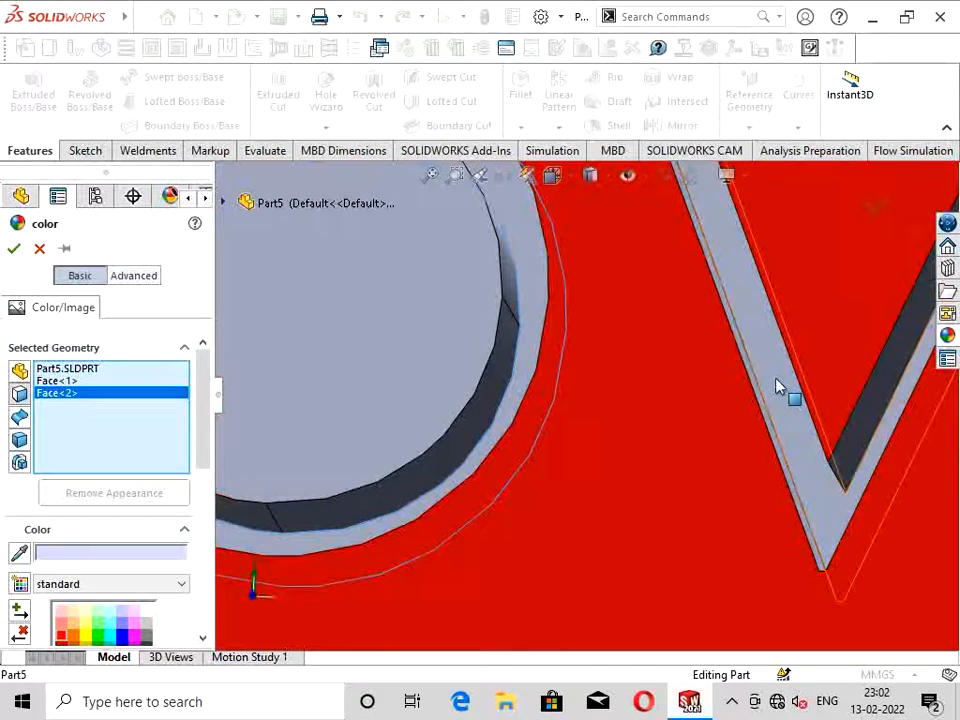
left_click(778, 386)
scroll(778, 386, "down", 3)
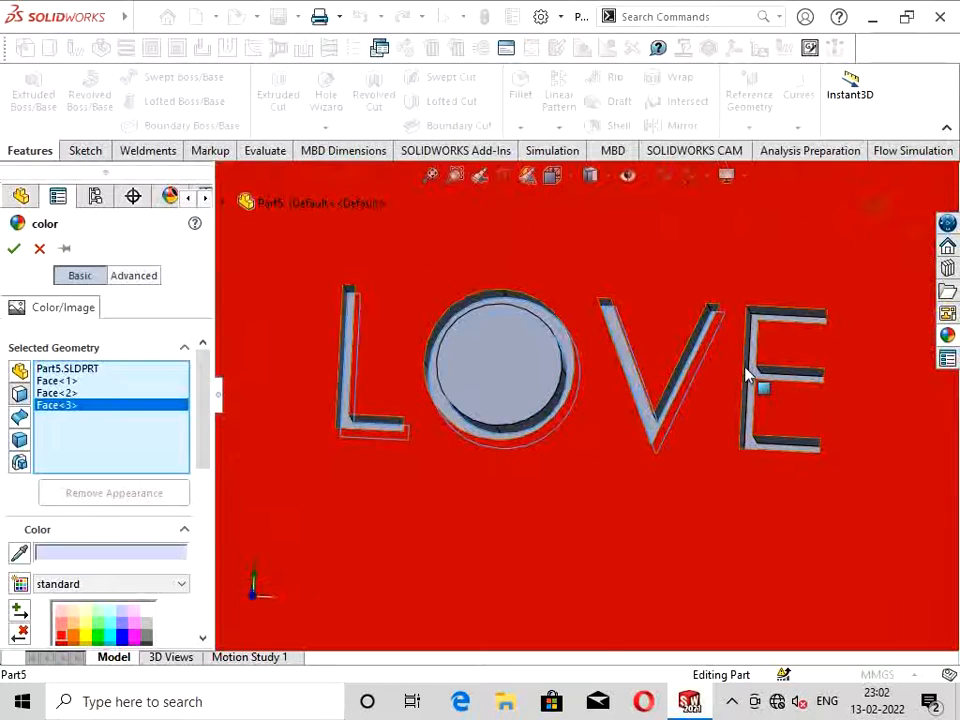
scroll(748, 378, "up", 5)
left_click(614, 464)
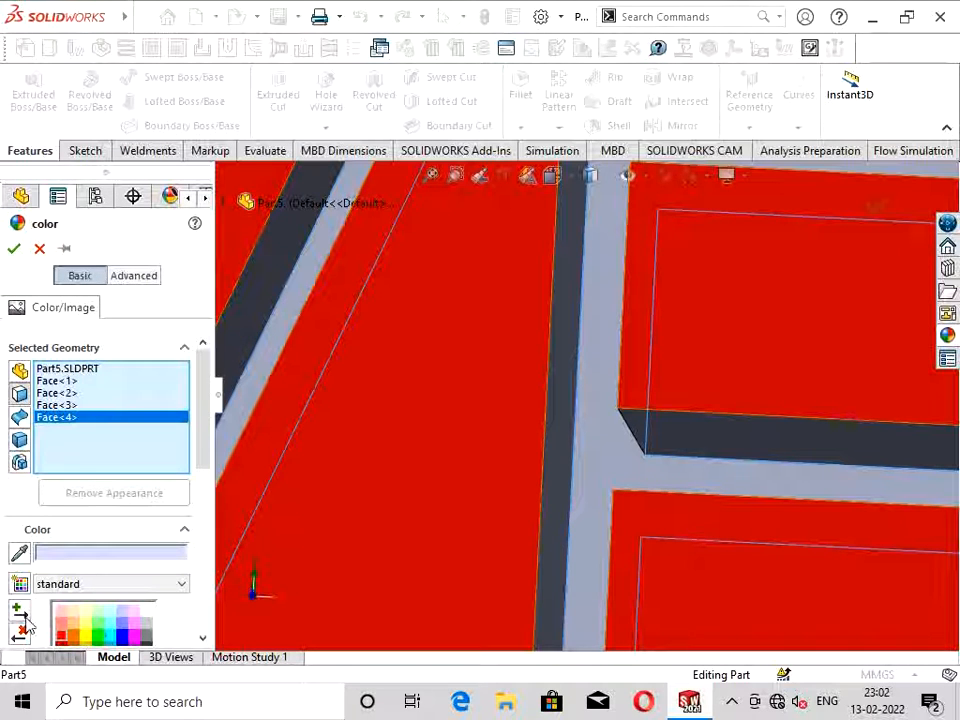
Step: Apply the standard light yellow colour to the part and the selected recessed faces of the LOVE letters
left_click(72, 627)
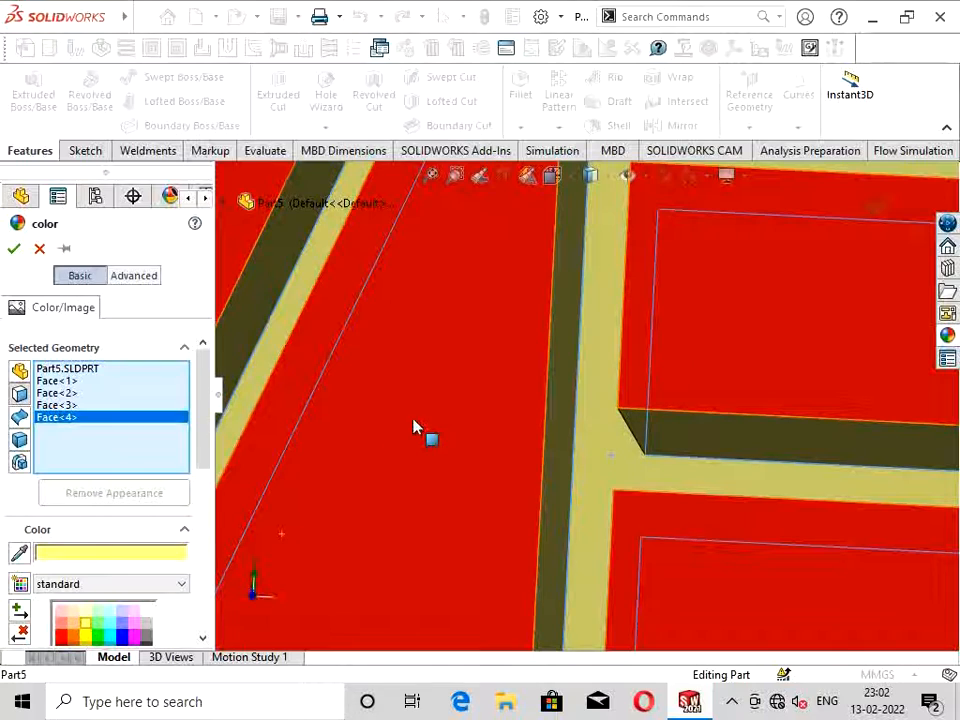
scroll(415, 425, "down", 3)
scroll(415, 425, "down", 5)
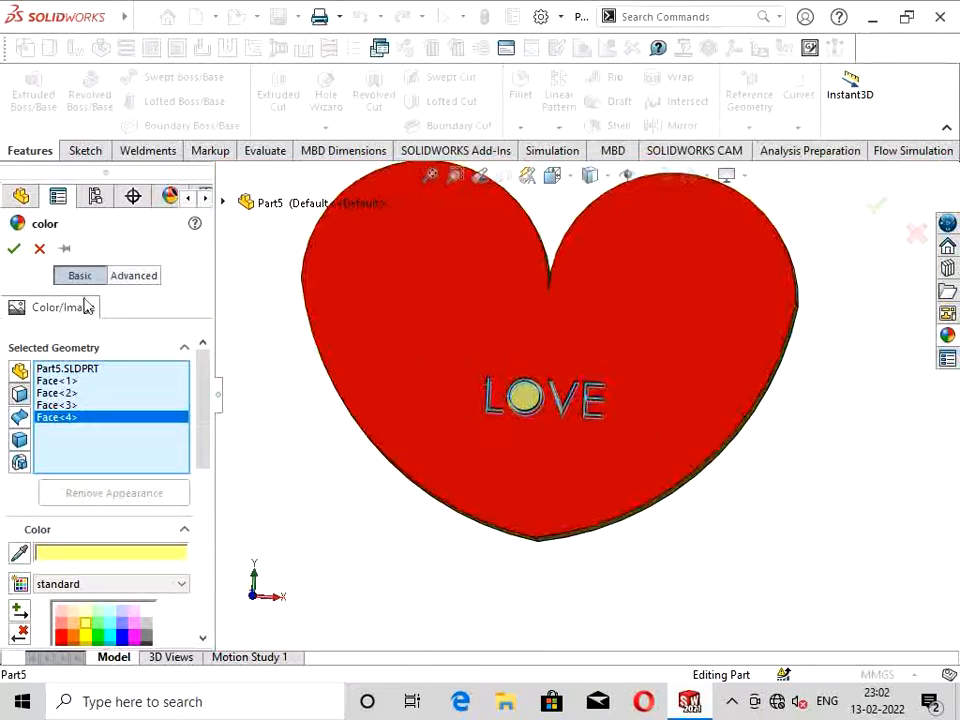
left_click(15, 251)
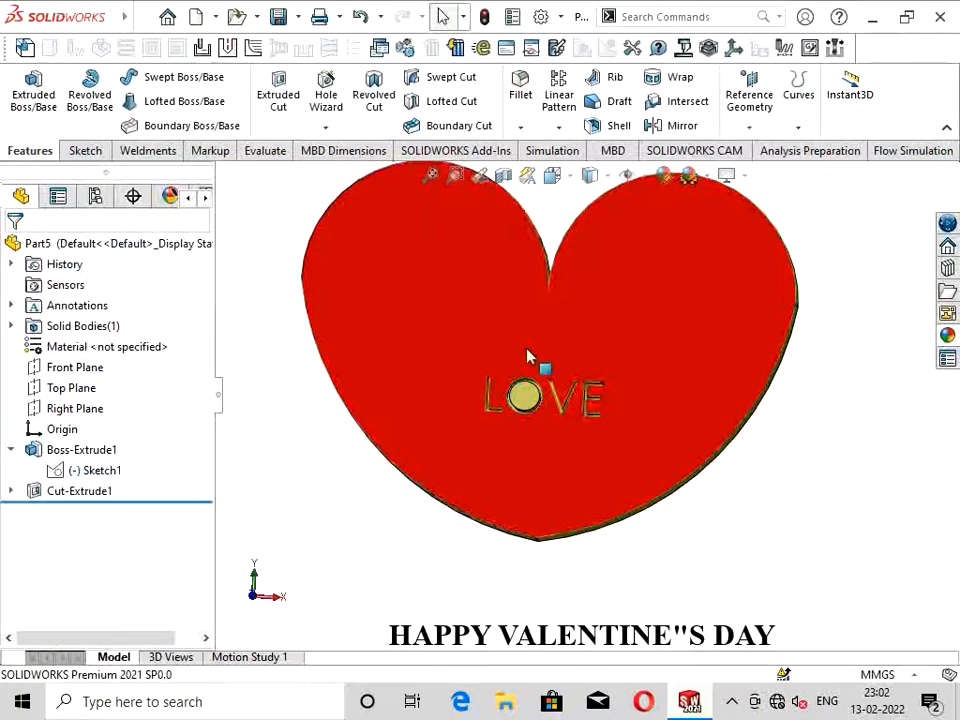
Step: Apply the standard blue colour to only the round face enclosed by the letter O
middle_click_drag(529, 360, 528, 388)
scroll(529, 390, "up", 3)
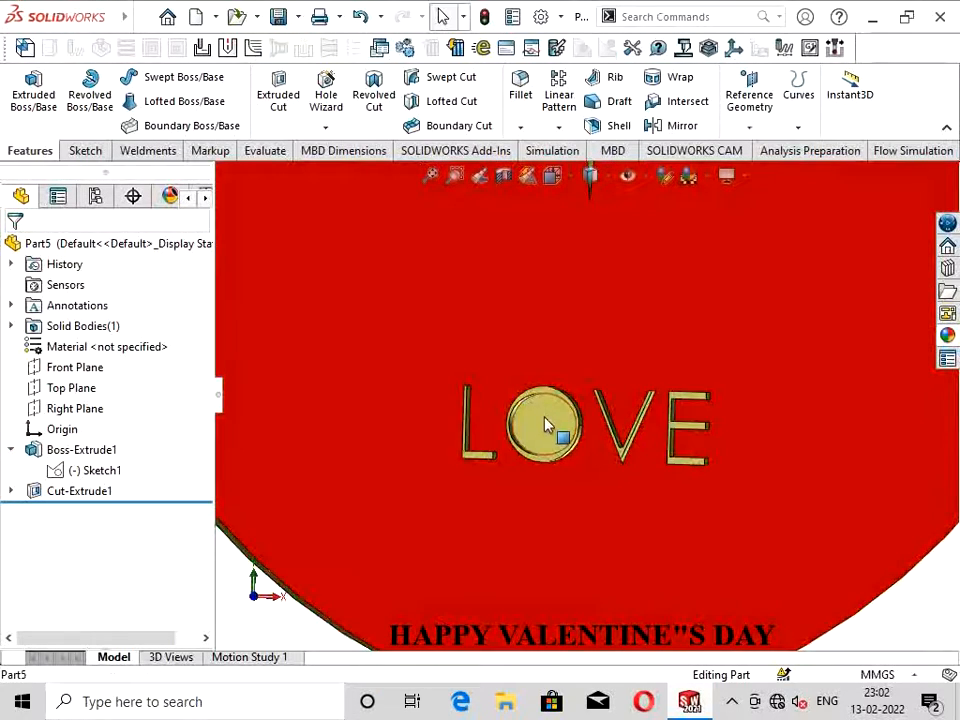
left_click(545, 425)
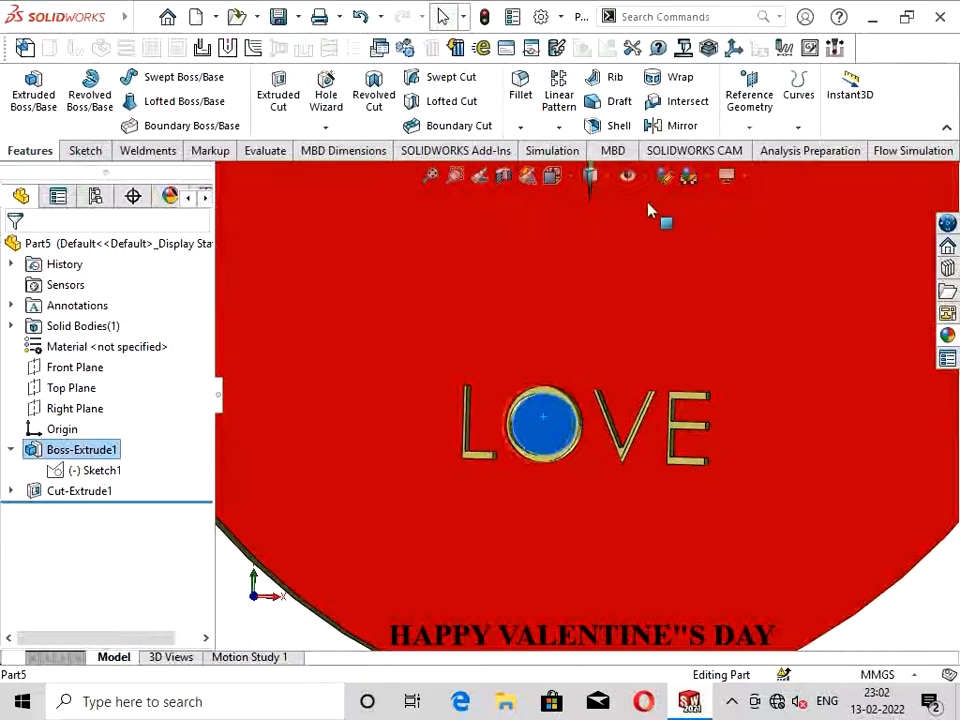
left_click(670, 177)
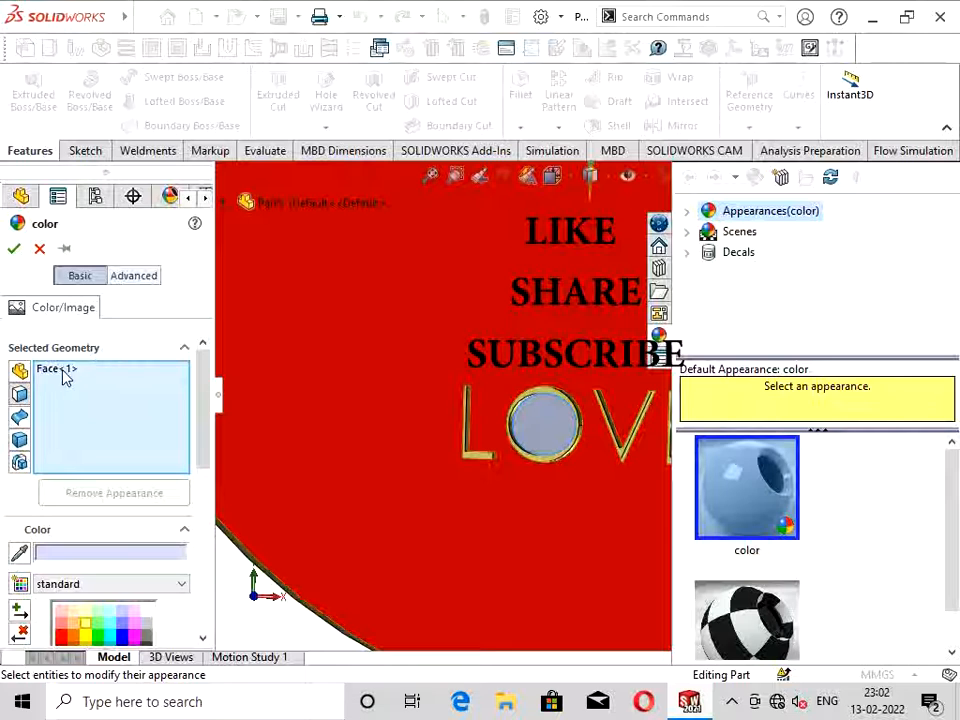
right_click(64, 372)
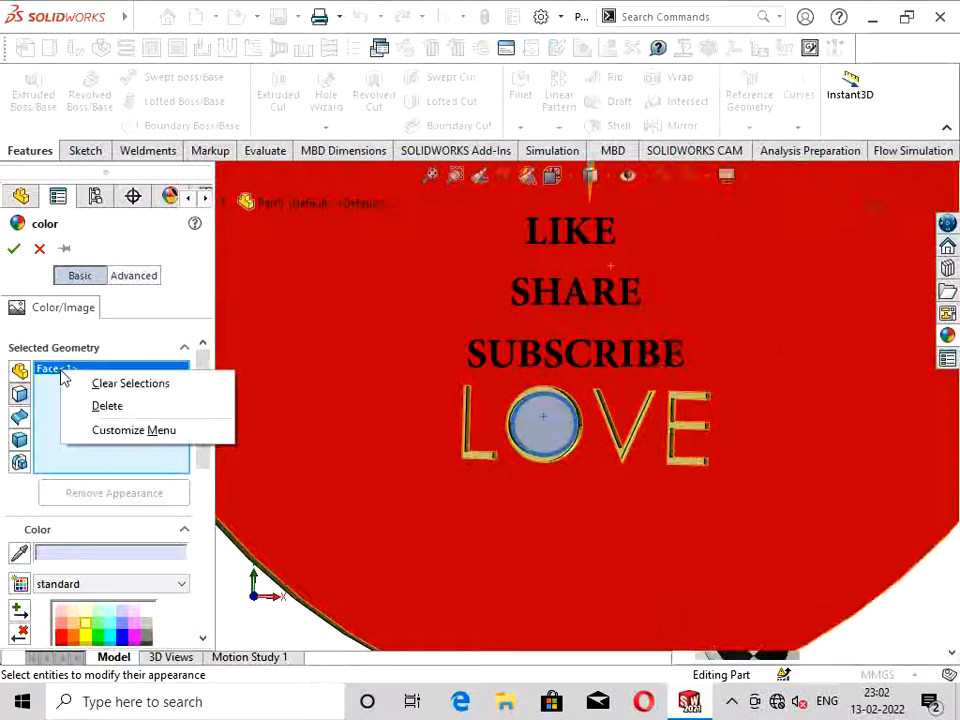
left_click(108, 406)
left_click(537, 425)
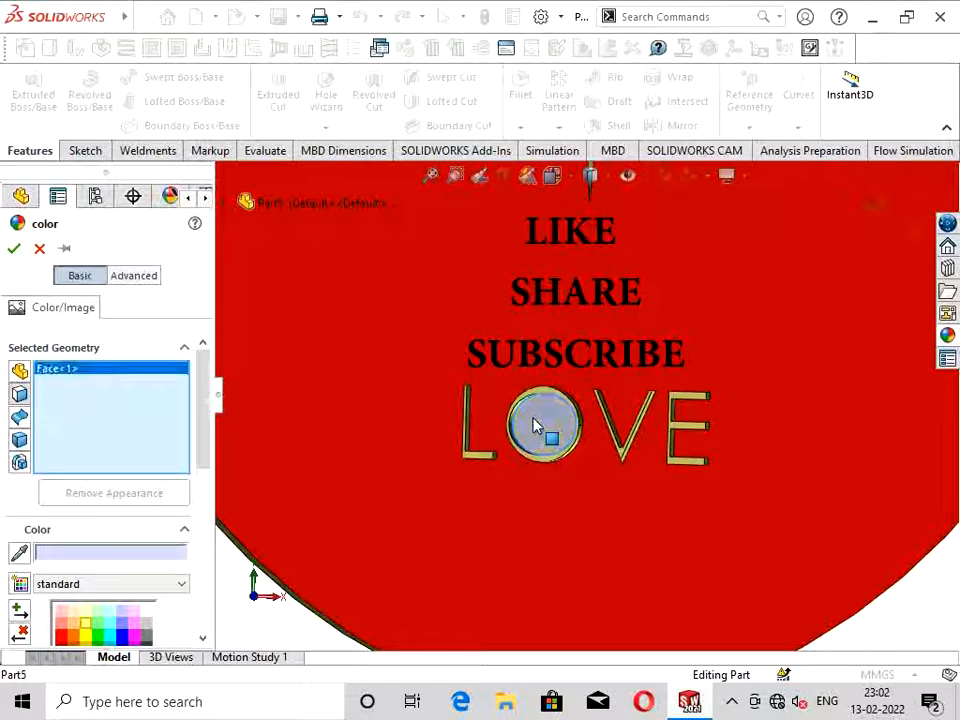
left_click(123, 635)
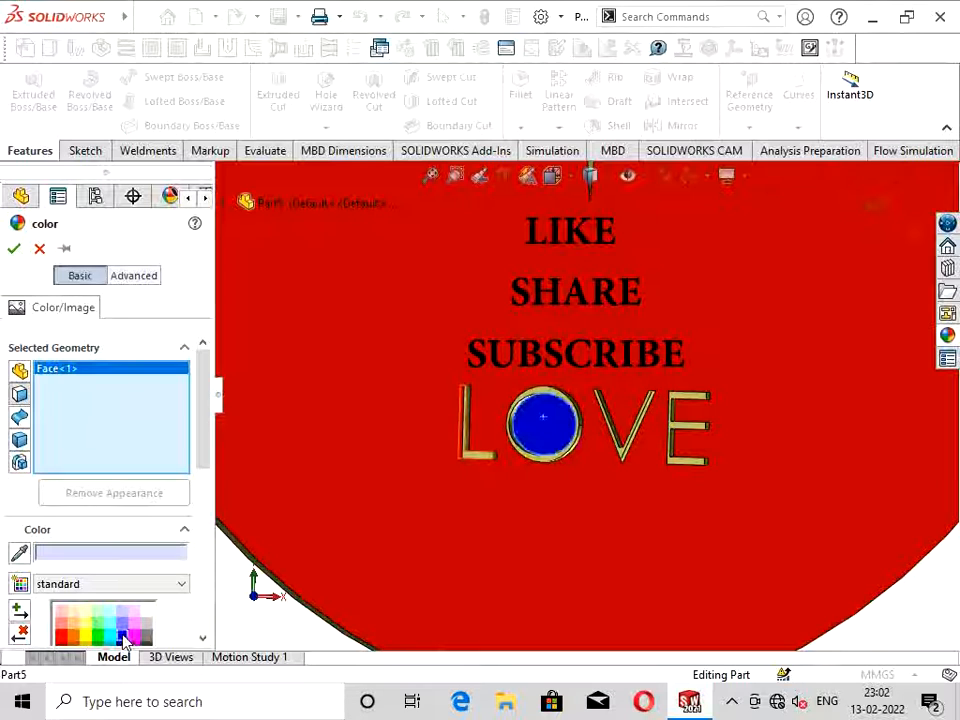
left_click(13, 249)
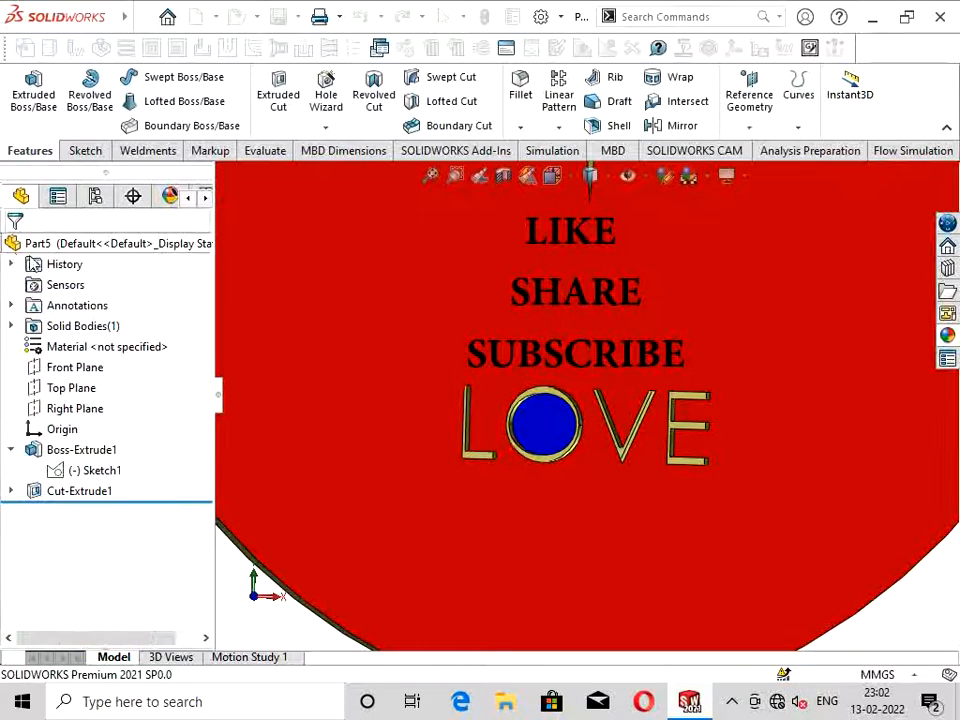
scroll(525, 371, "up", 4)
scroll(611, 369, "down", 5)
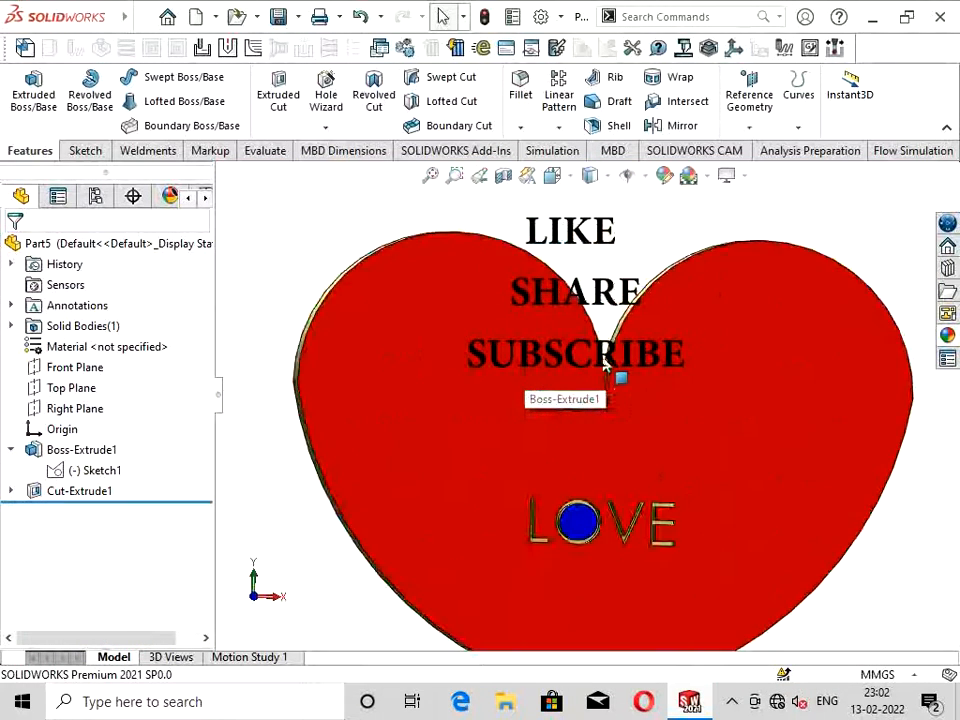
scroll(624, 400, "up", 4)
scroll(618, 470, "down", 1)
scroll(620, 486, "down", 3)
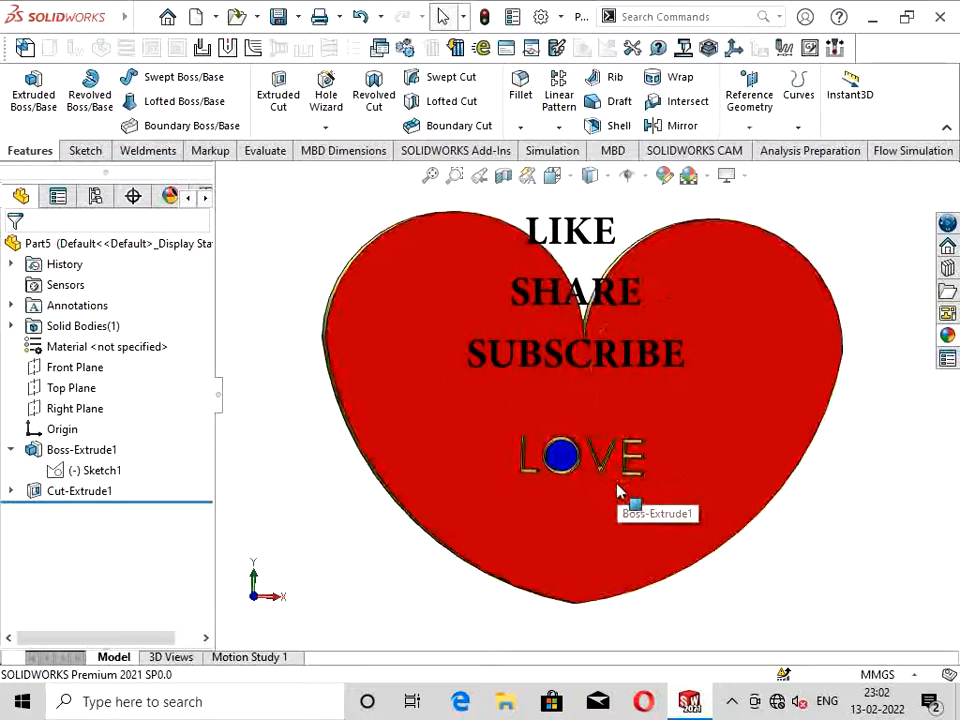